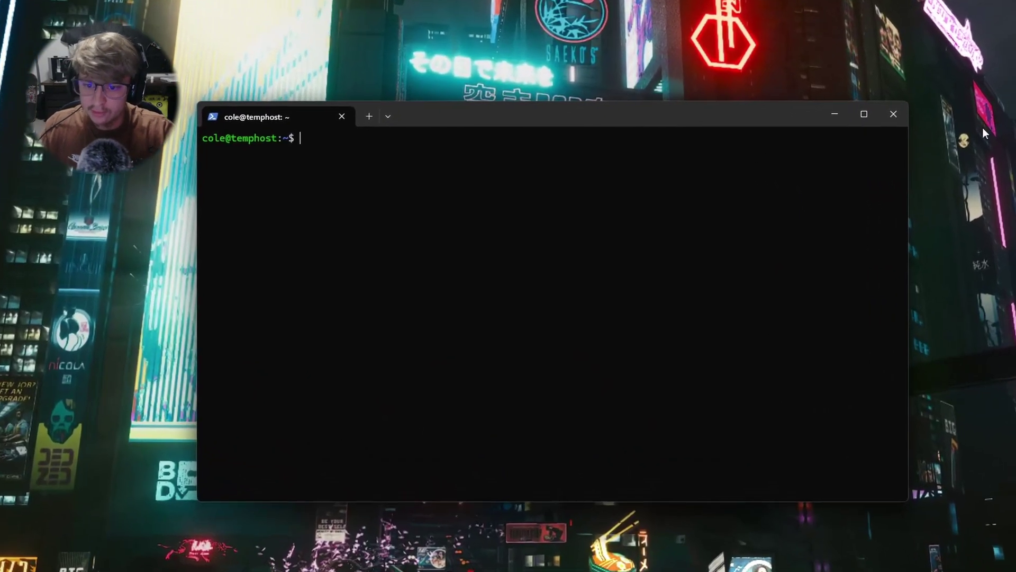
Open a shell in the Pi-hole container with "sudo docker exec -it pihole sh", entering the sudo password.
{"action": "type", "text": "sudo docker exec -it pihole sh"}
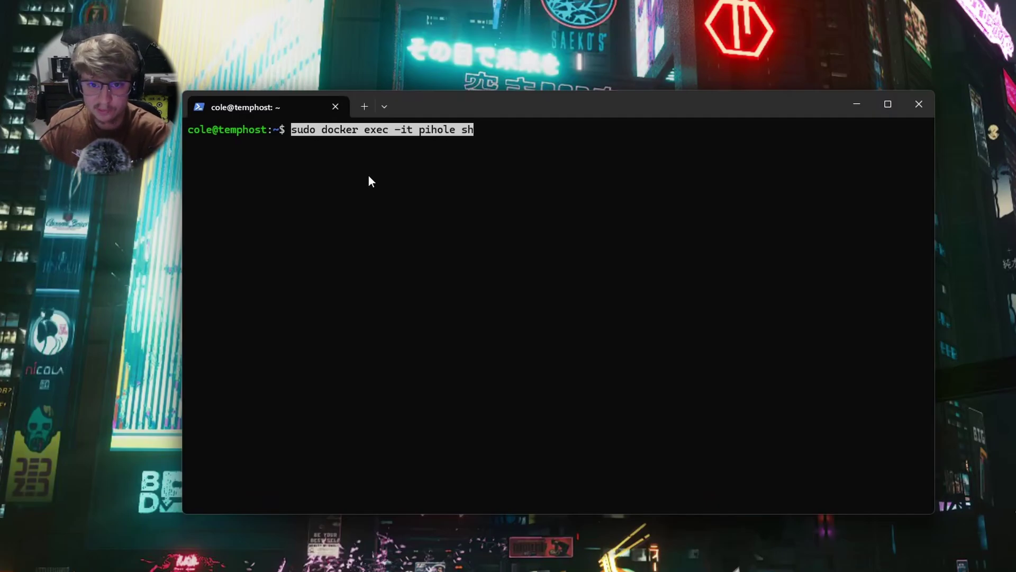
{"action": "key", "text": "Return"}
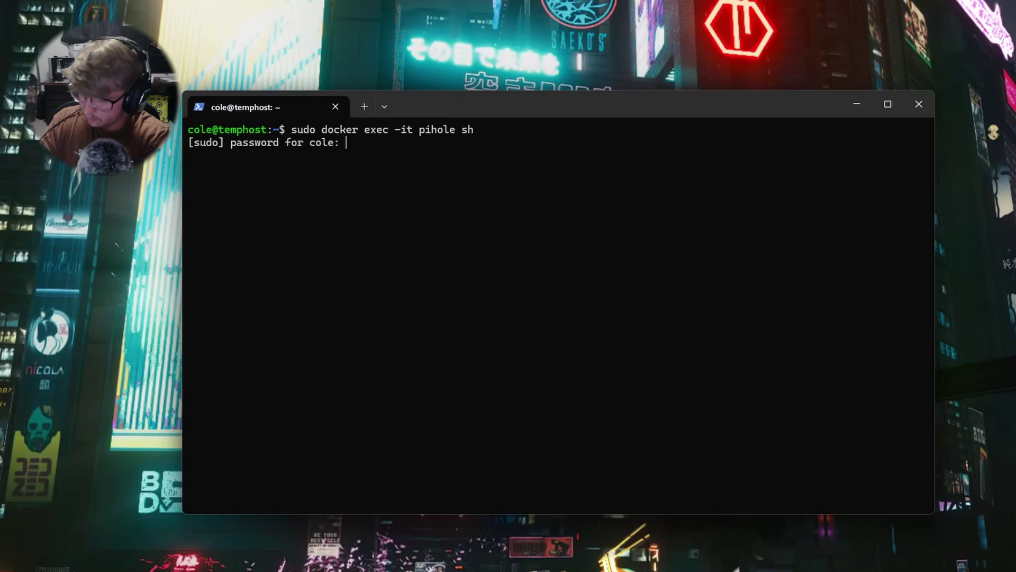
{"action": "key", "text": "Return"}
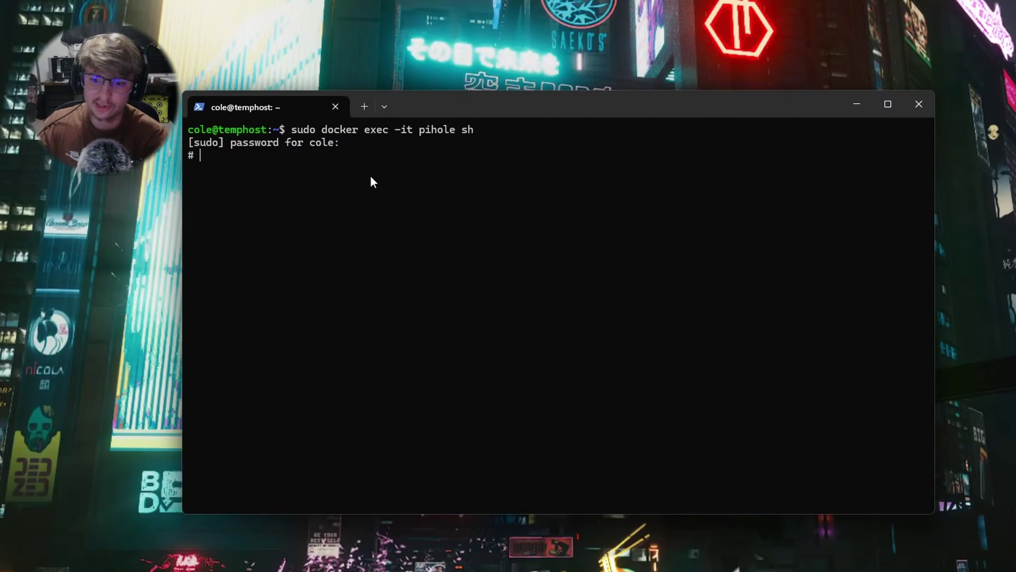
Run "pihole -a -p" in the container shell, then enter and confirm the new Pi-hole password.
{"action": "type", "text": "pih"}
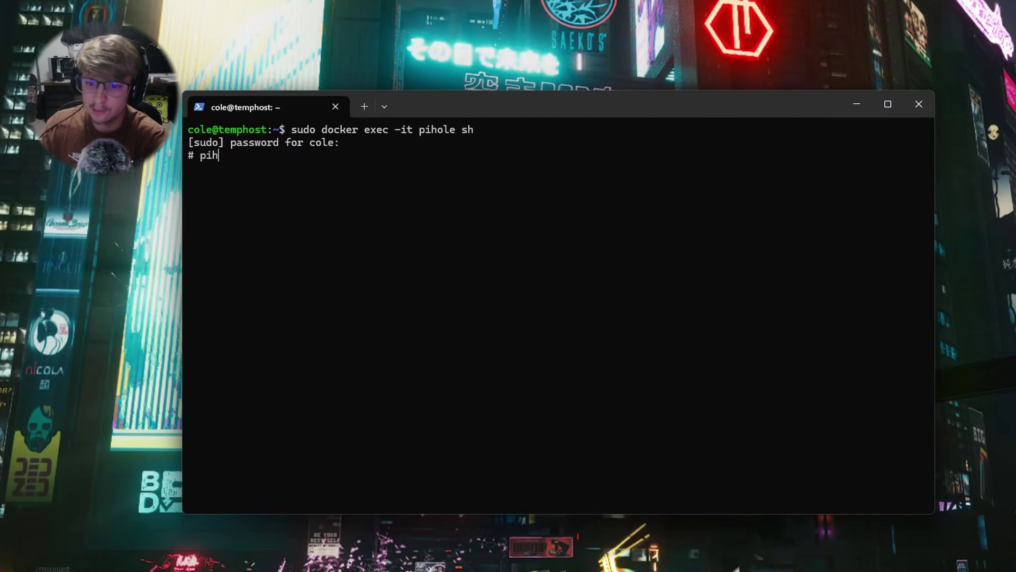
{"action": "type", "text": "ole -a -p"}
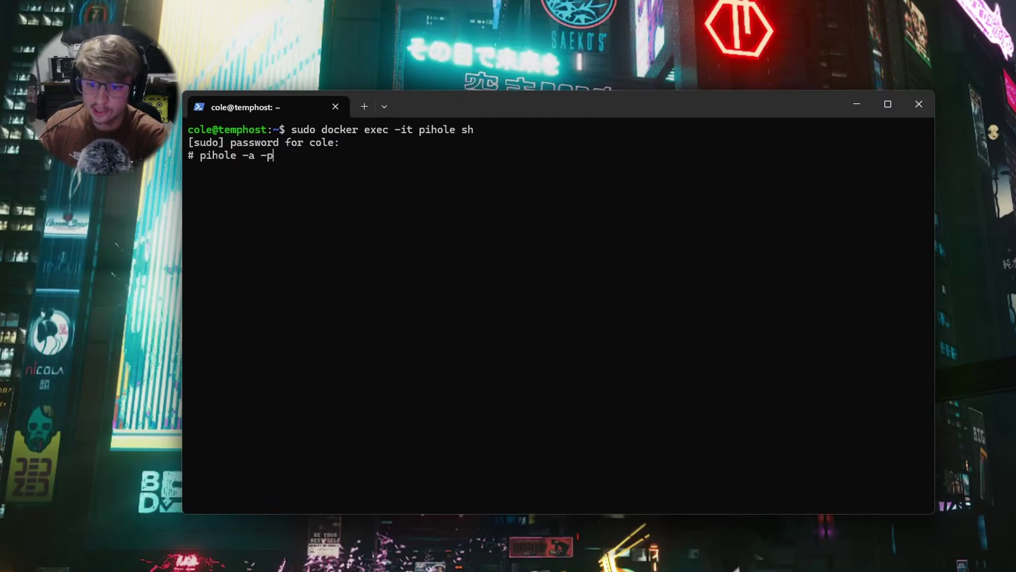
{"action": "key", "text": "Return"}
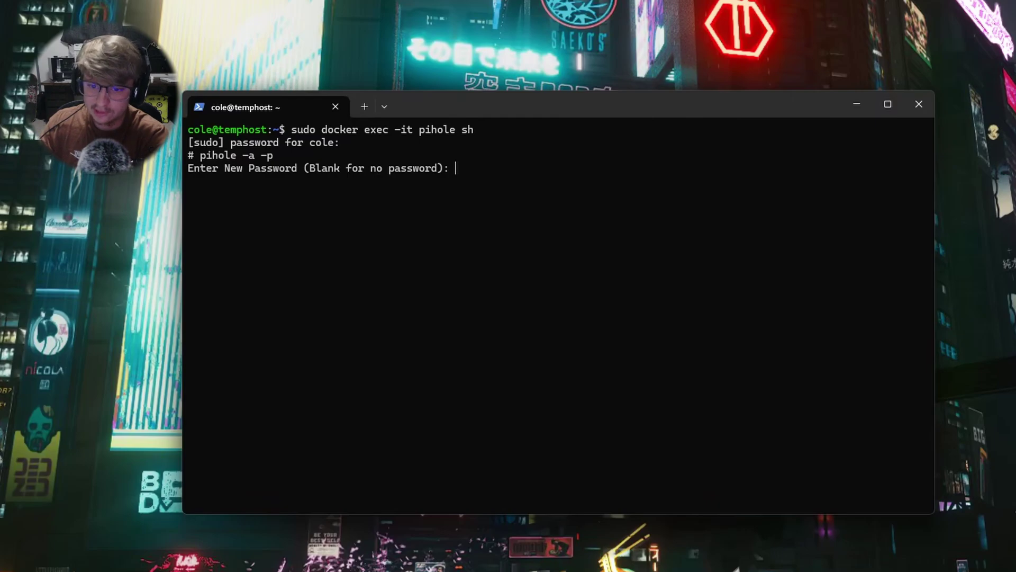
{"action": "key", "text": "Return"}
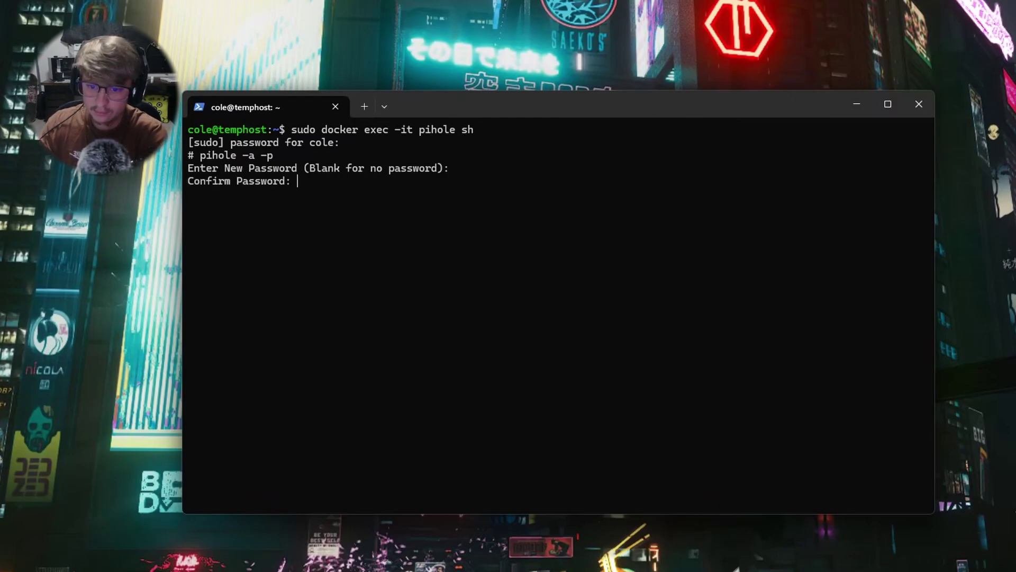
{"action": "key", "text": "Return"}
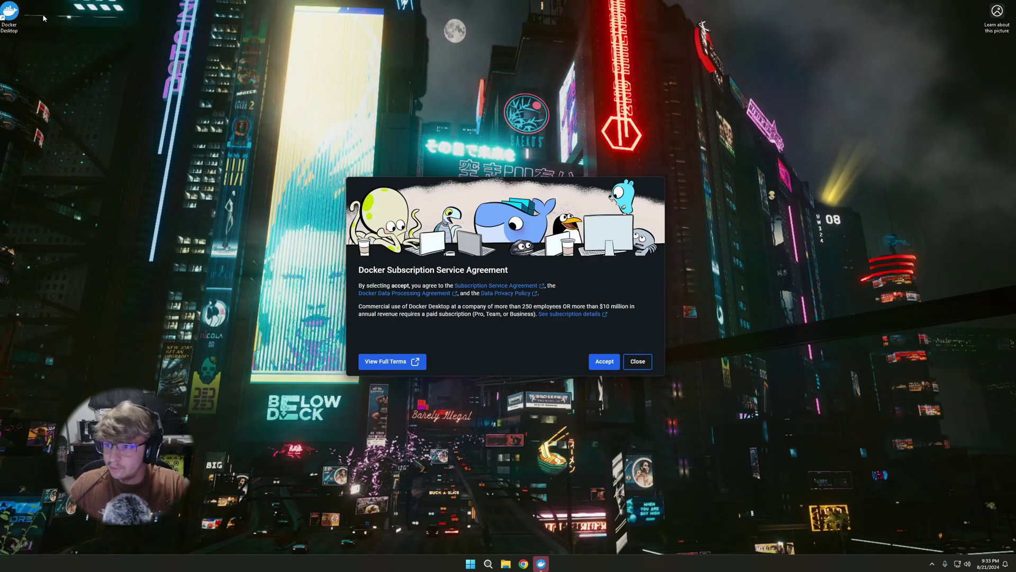
Switch to Docker Desktop, accept the subscription service agreement and finish setup with the recommended settings.
{"action": "mouse_move", "coordinate": [9, 15]}
{"action": "left_mouse_down"}
{"action": "mouse_move", "coordinate": [26, 21]}
{"action": "mouse_move", "coordinate": [7, 16]}
{"action": "left_mouse_up"}
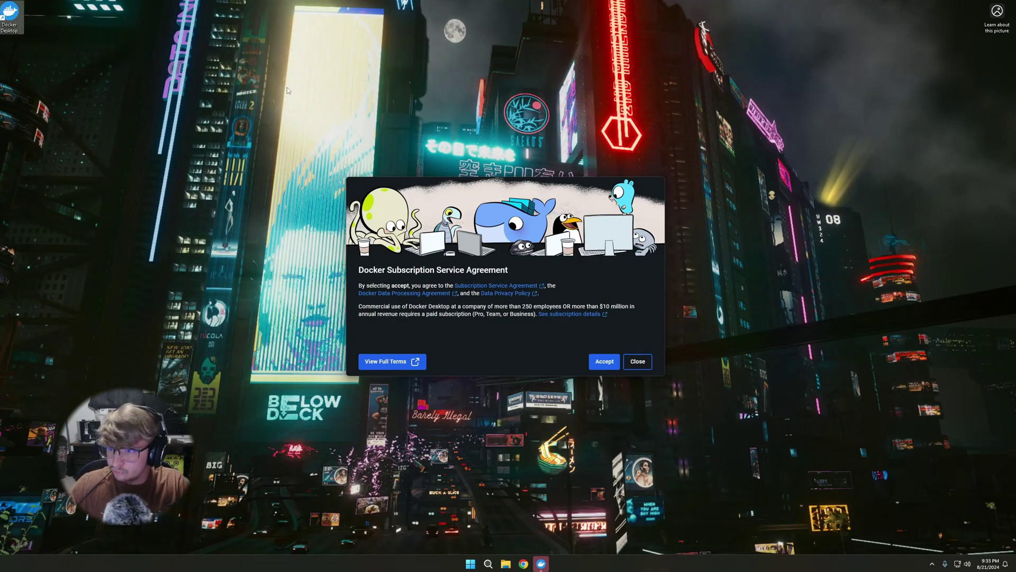
{"action": "left_click", "coordinate": [604, 361]}
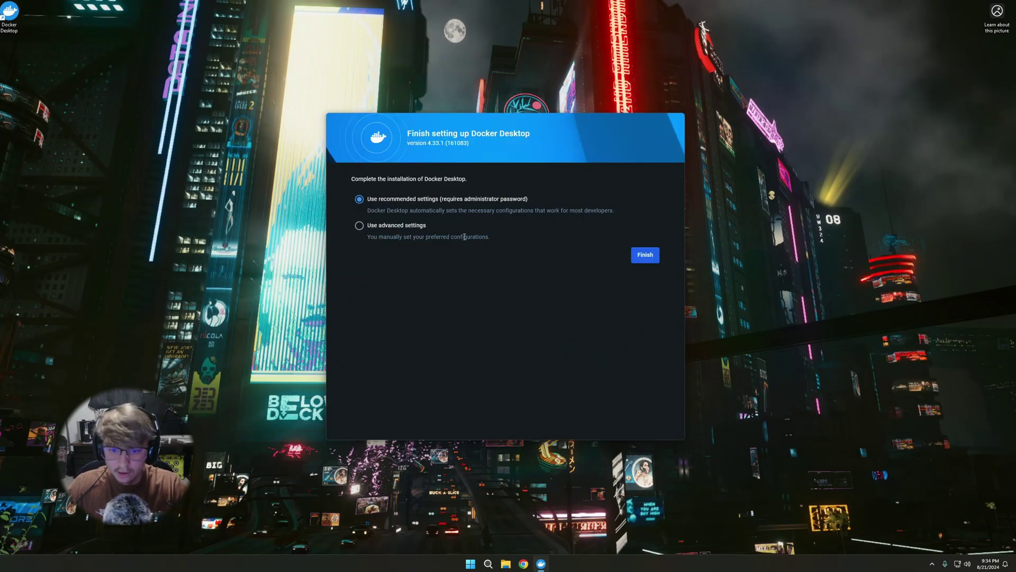
{"action": "left_click", "coordinate": [645, 255]}
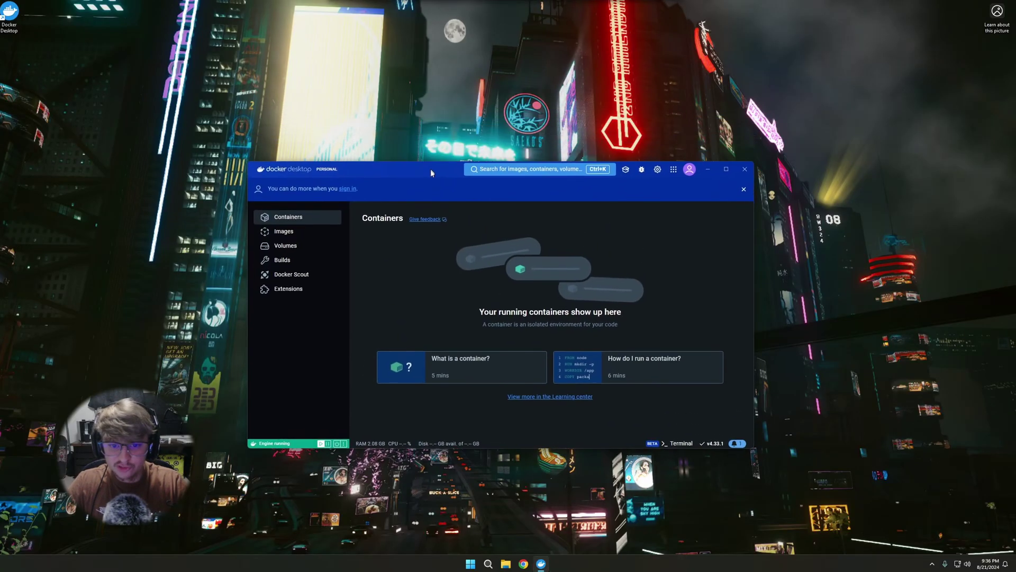
Search for "pihole" and pull the pihole/pihole image with the latest tag.
{"action": "left_click", "coordinate": [541, 176]}
{"action": "type", "text": "p"}
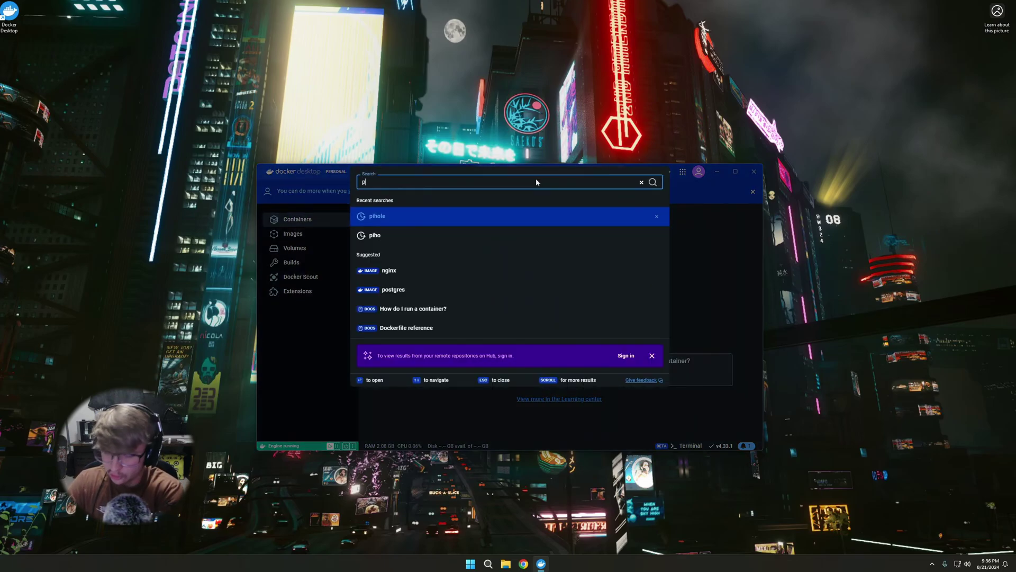
{"action": "type", "text": "ihole"}
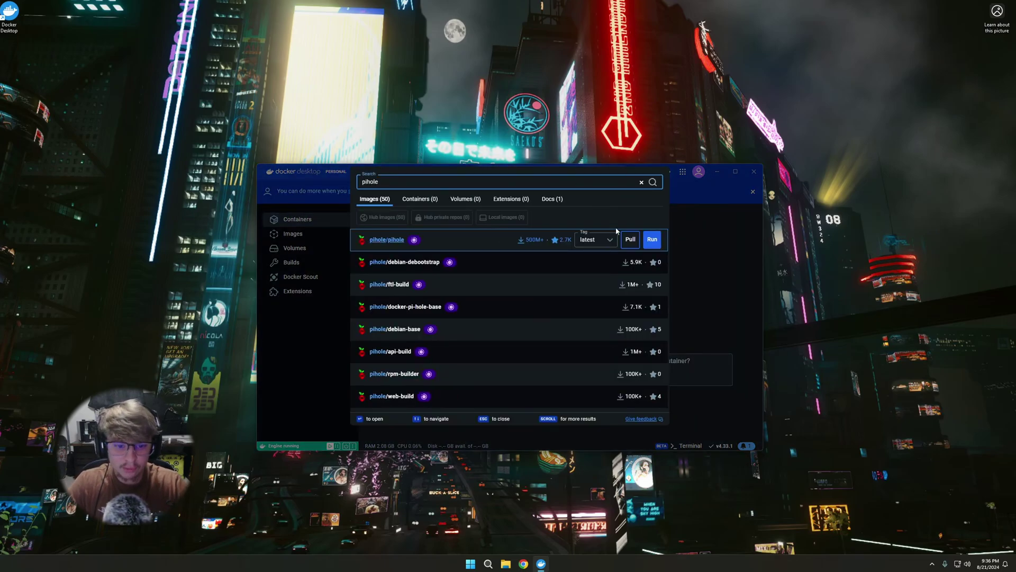
{"action": "mouse_move", "coordinate": [666, 280]}
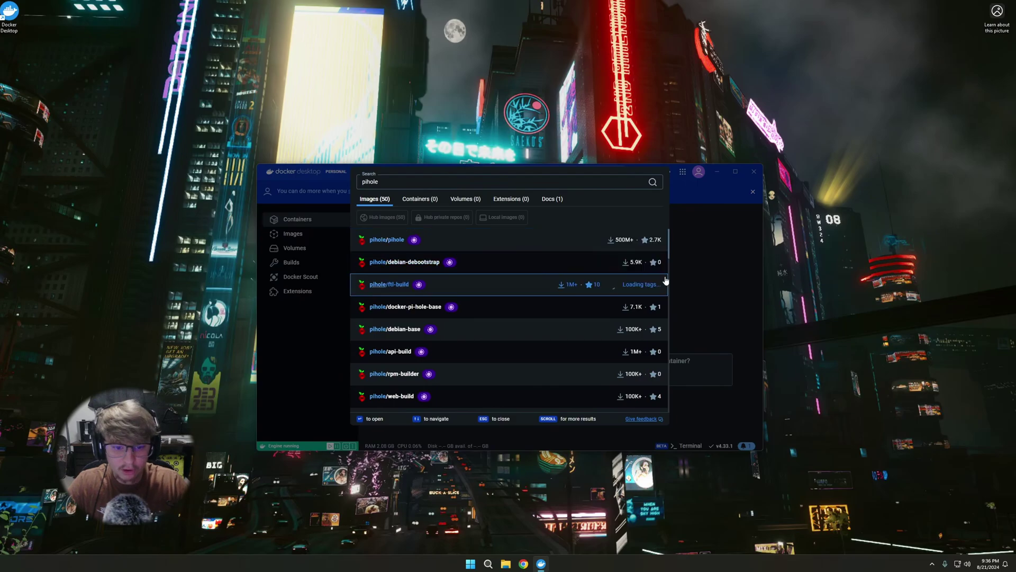
{"action": "key", "text": "Up"}
{"action": "key", "text": "Up"}
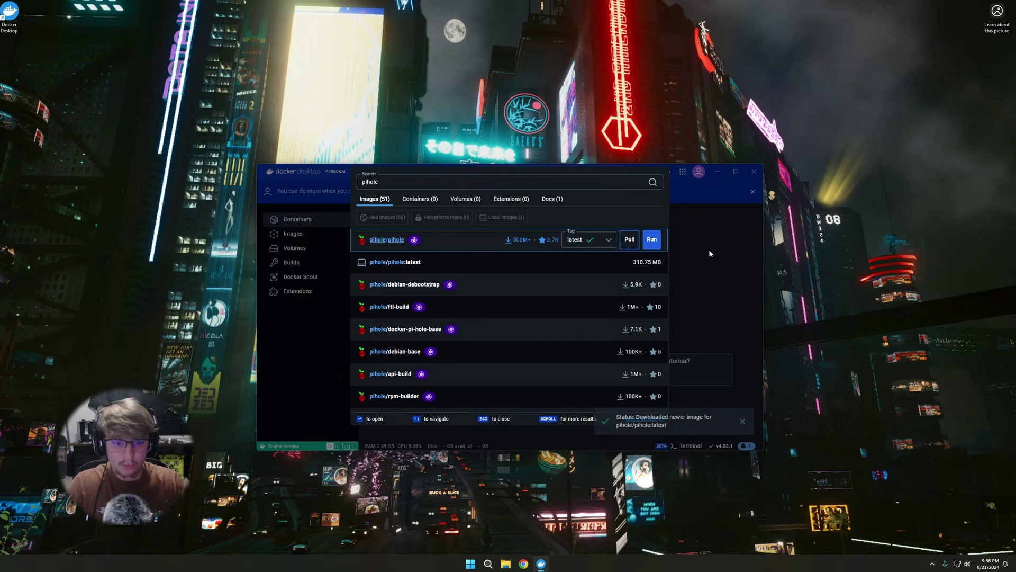
Set up a new container from the pihole/pihole image and name it "pihole" in the optional settings.
{"action": "left_click", "coordinate": [652, 240]}
{"action": "left_click", "coordinate": [455, 311]}
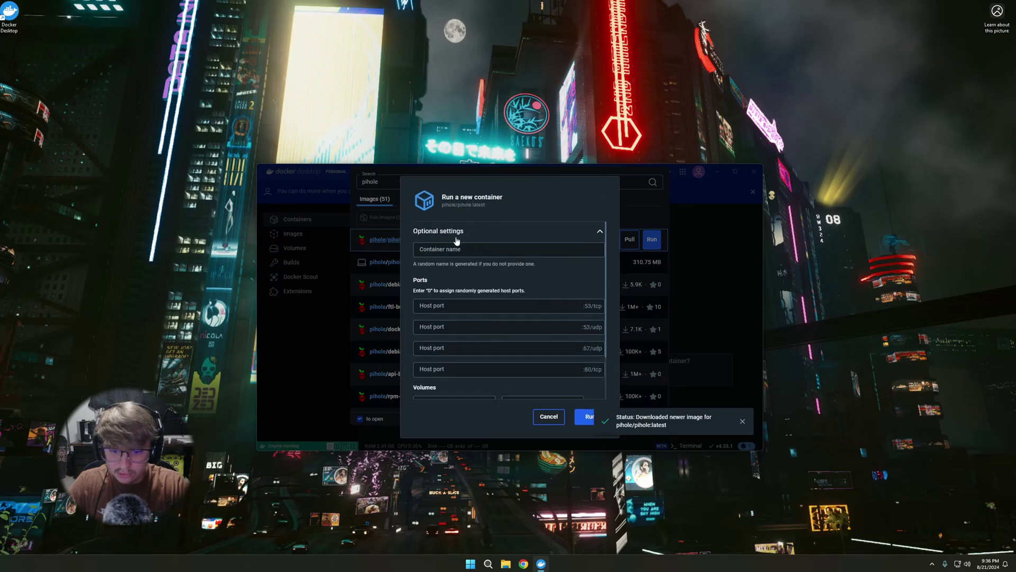
{"action": "scroll", "coordinate": [454, 249], "scroll_direction": "down", "scroll_amount": 2}
{"action": "scroll", "coordinate": [454, 249], "scroll_direction": "up", "scroll_amount": 2}
{"action": "left_click", "coordinate": [454, 249]}
{"action": "type", "text": "pi"}
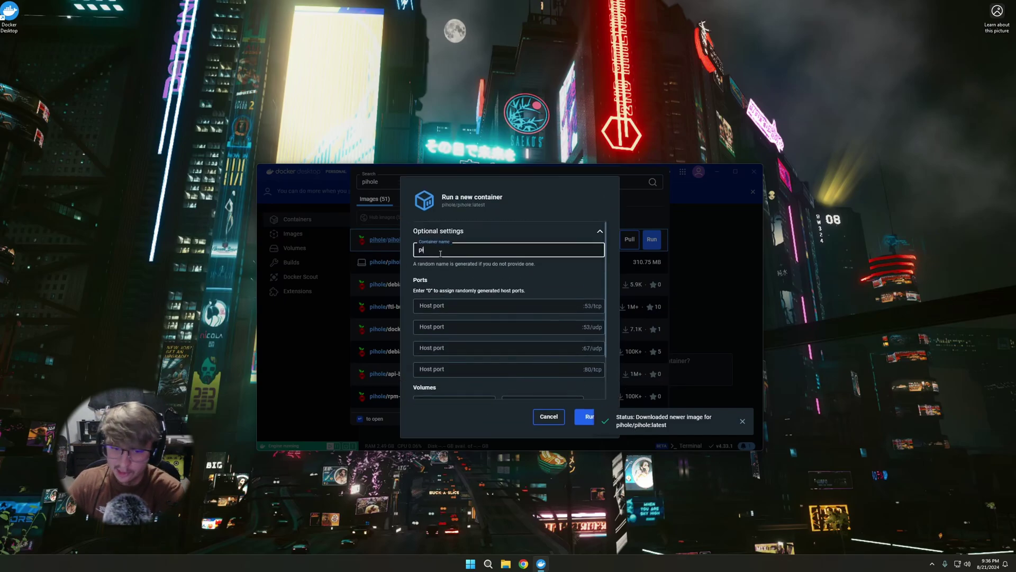
{"action": "type", "text": "hole"}
{"action": "key", "text": "Tab"}
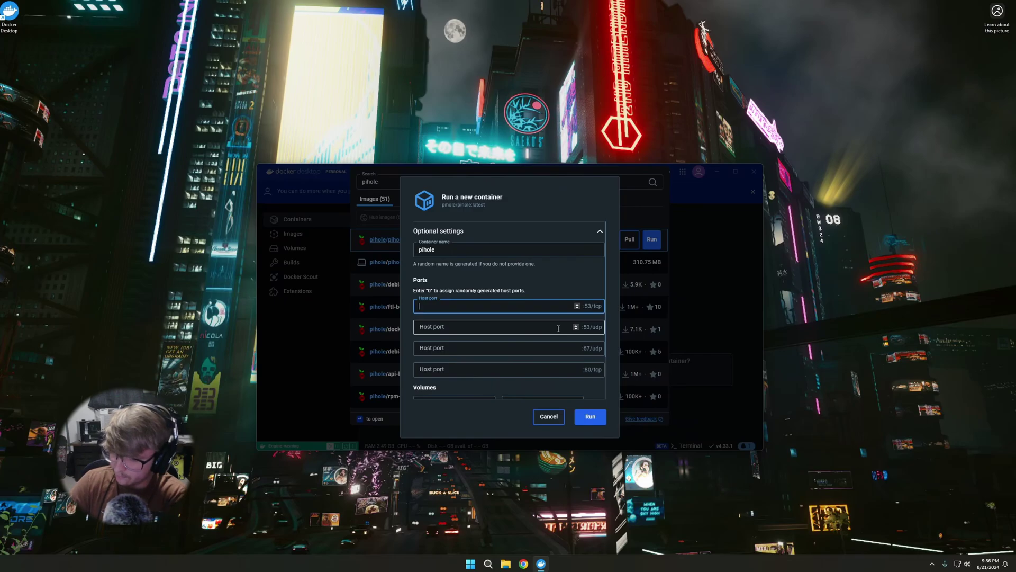
Map host port 53 to 53/tcp and 53/udp and host port 80 to 80/tcp, leaving 67/udp blank.
{"action": "type", "text": "53"}
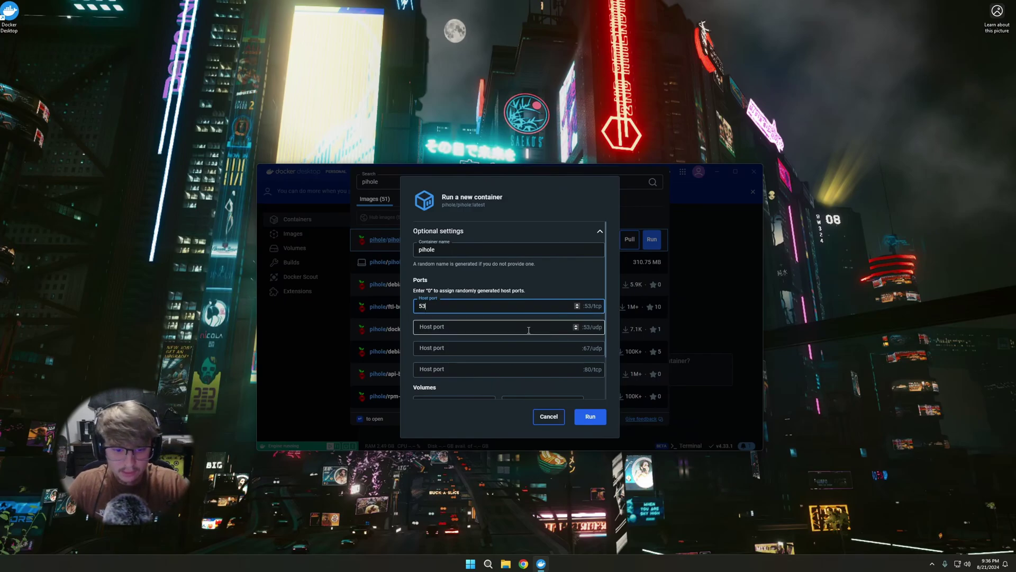
{"action": "key", "text": "Tab"}
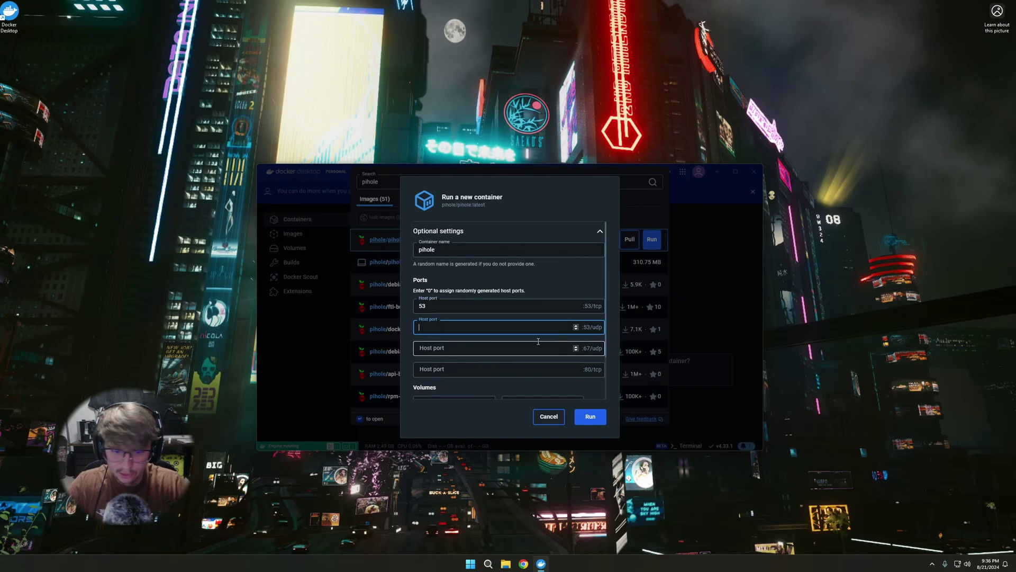
{"action": "type", "text": "53"}
{"action": "key", "text": "Tab"}
{"action": "scroll", "coordinate": [538, 344], "scroll_direction": "down", "scroll_amount": 1}
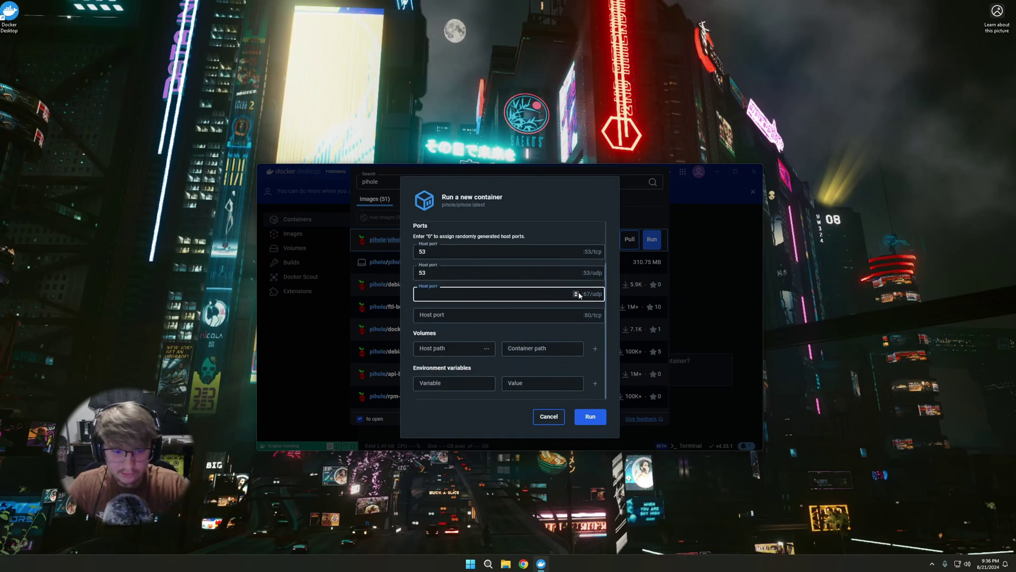
{"action": "key", "text": "Tab"}
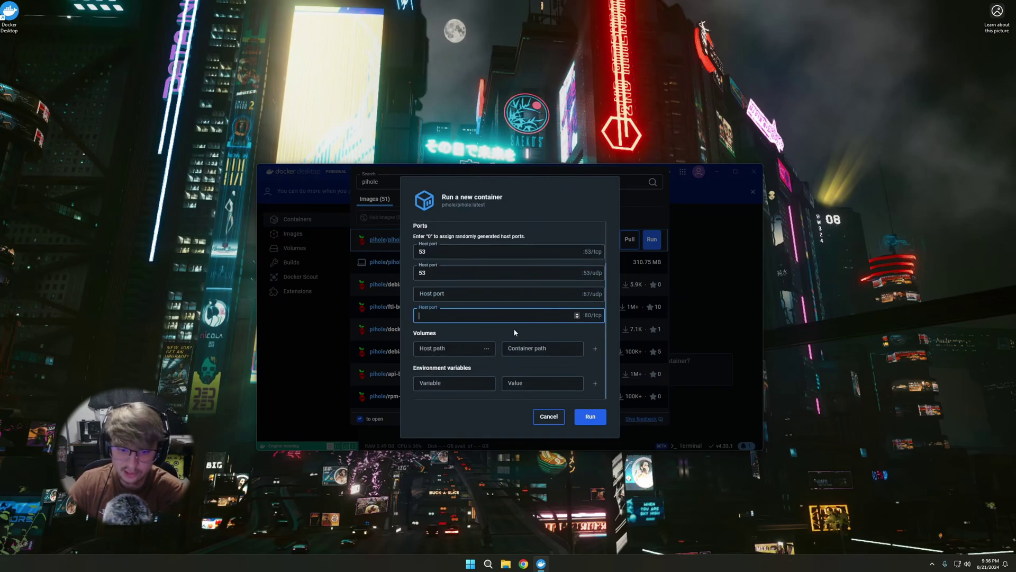
{"action": "type", "text": "80"}
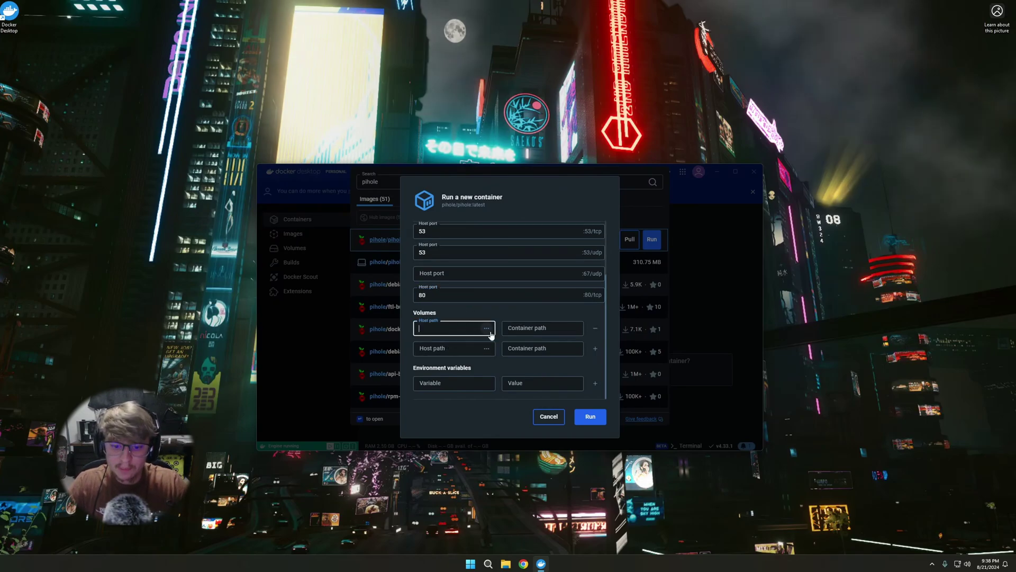
Create a "Pihole Data" folder in C:\Docker and select it as the first volume's host path.
{"action": "left_click", "coordinate": [486, 327]}
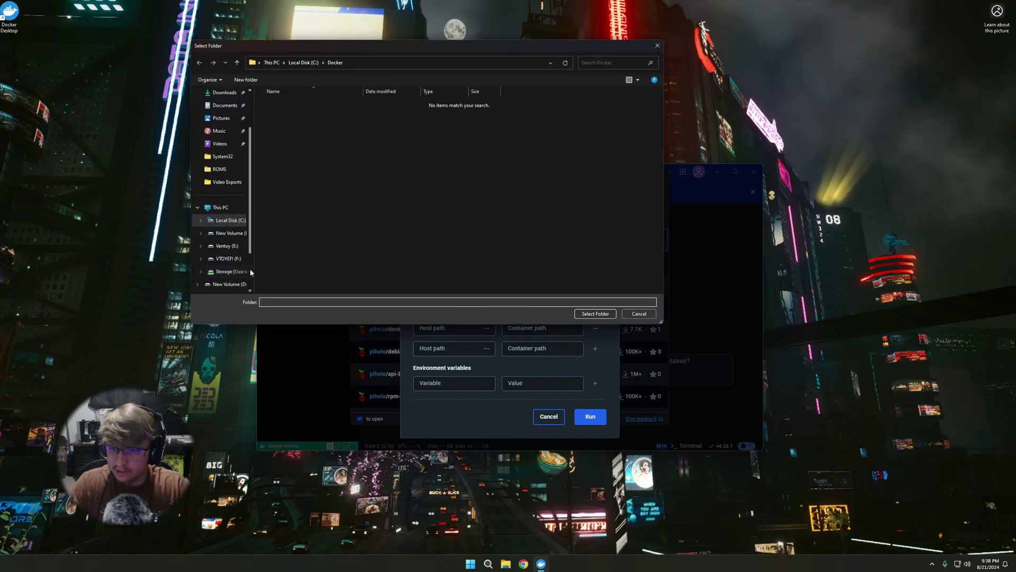
{"action": "left_click", "coordinate": [304, 64]}
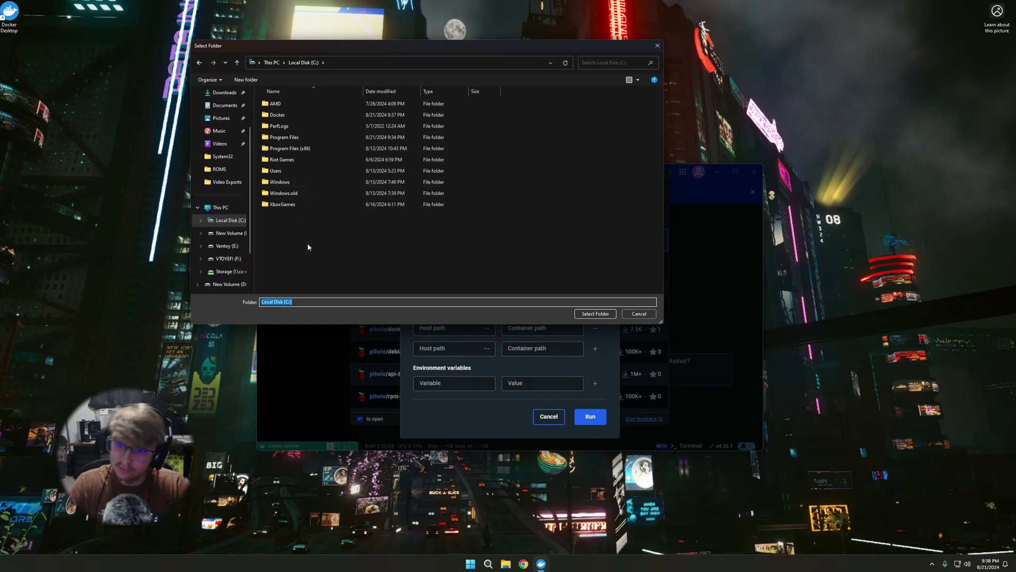
{"action": "double_click", "coordinate": [278, 114]}
{"action": "right_click", "coordinate": [338, 213]}
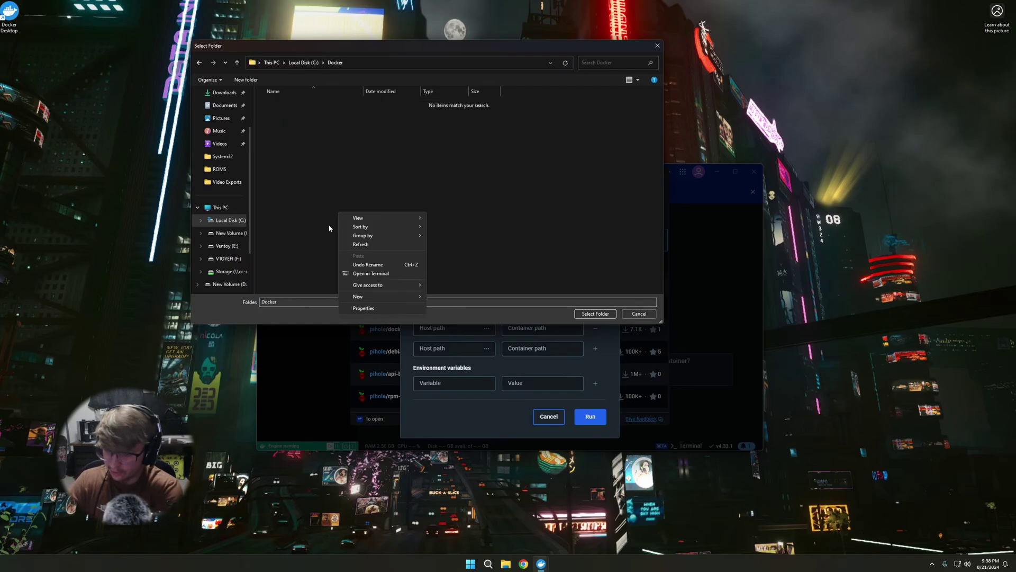
{"action": "mouse_move", "coordinate": [402, 297]}
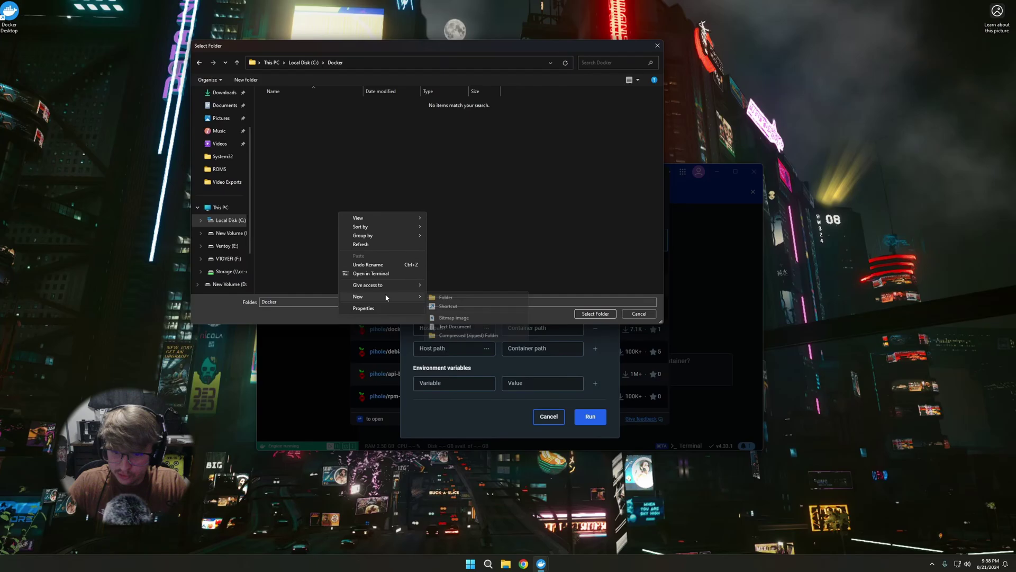
{"action": "left_click", "coordinate": [460, 294]}
{"action": "type", "text": "Pihole"}
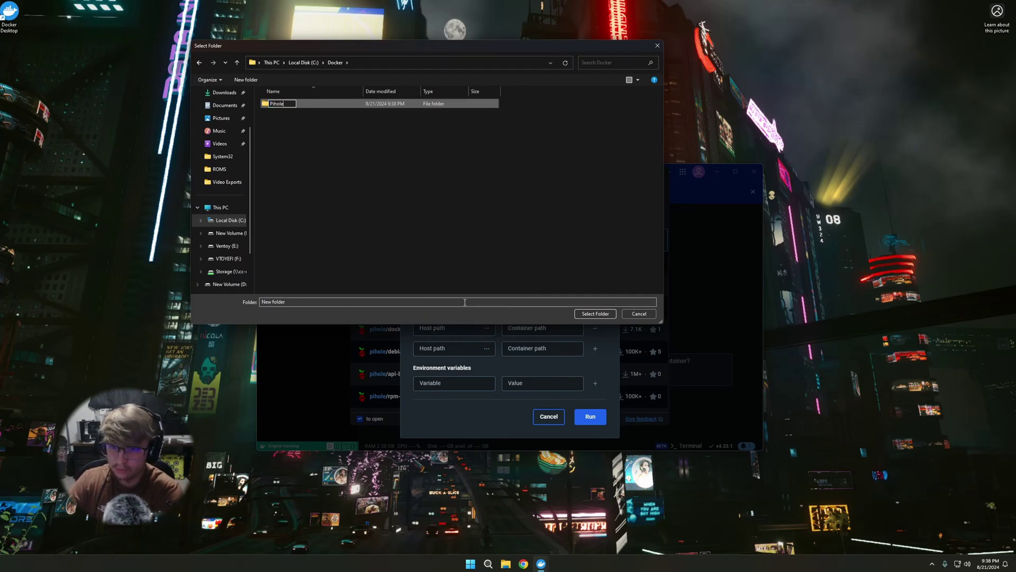
{"action": "type", "text": " Data"}
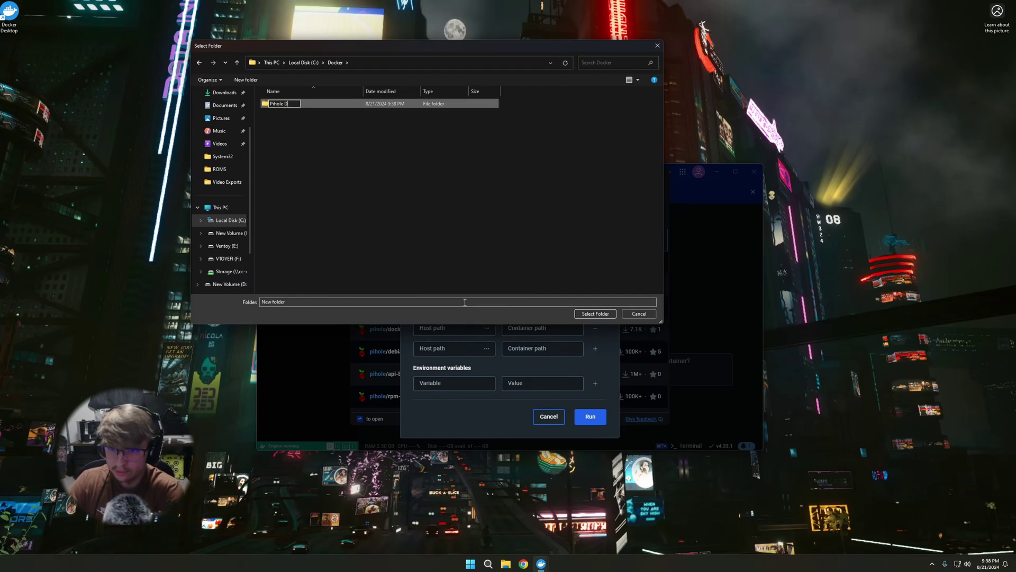
{"action": "left_click", "coordinate": [341, 176]}
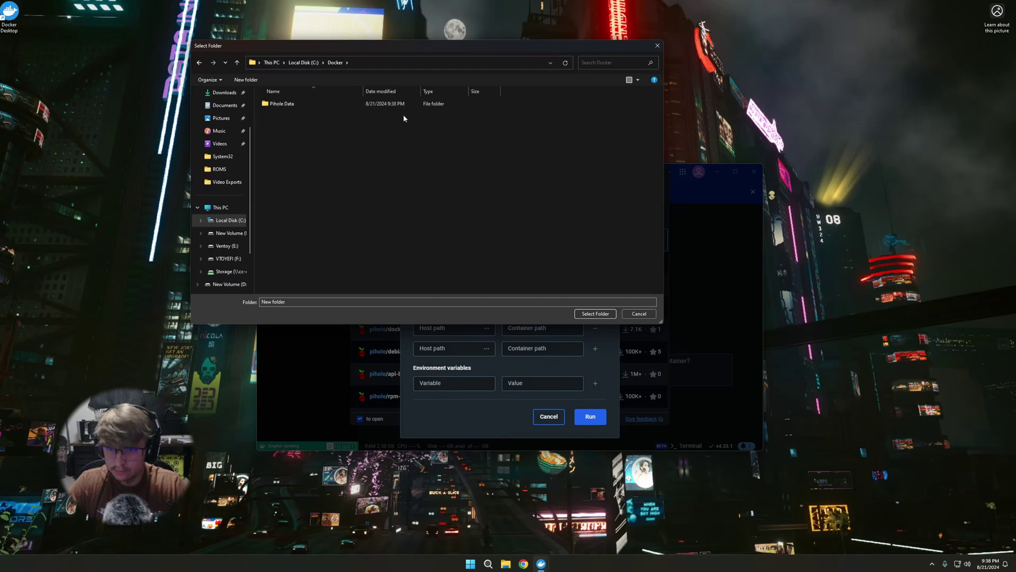
{"action": "double_click", "coordinate": [296, 104]}
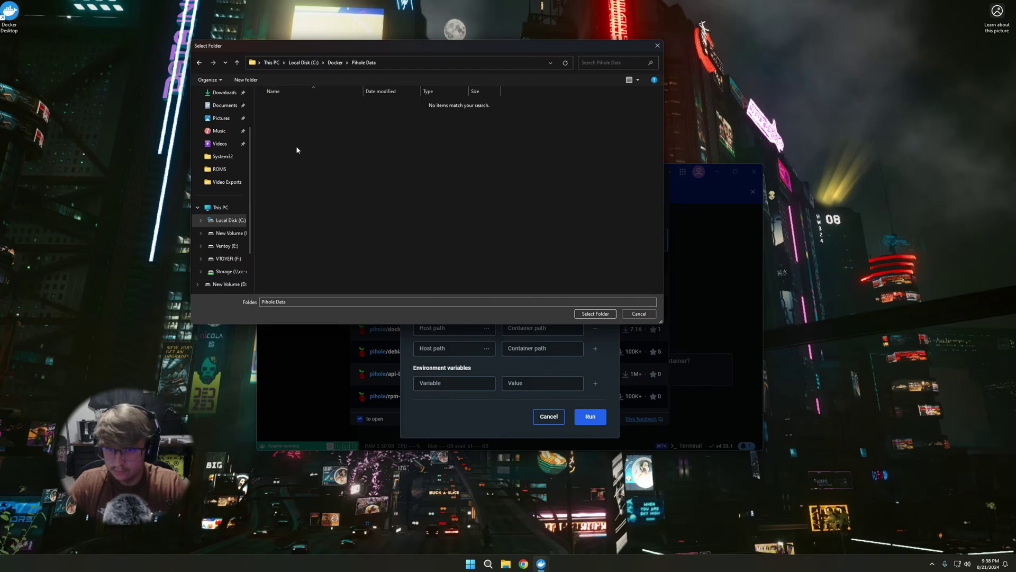
{"action": "left_click", "coordinate": [595, 313]}
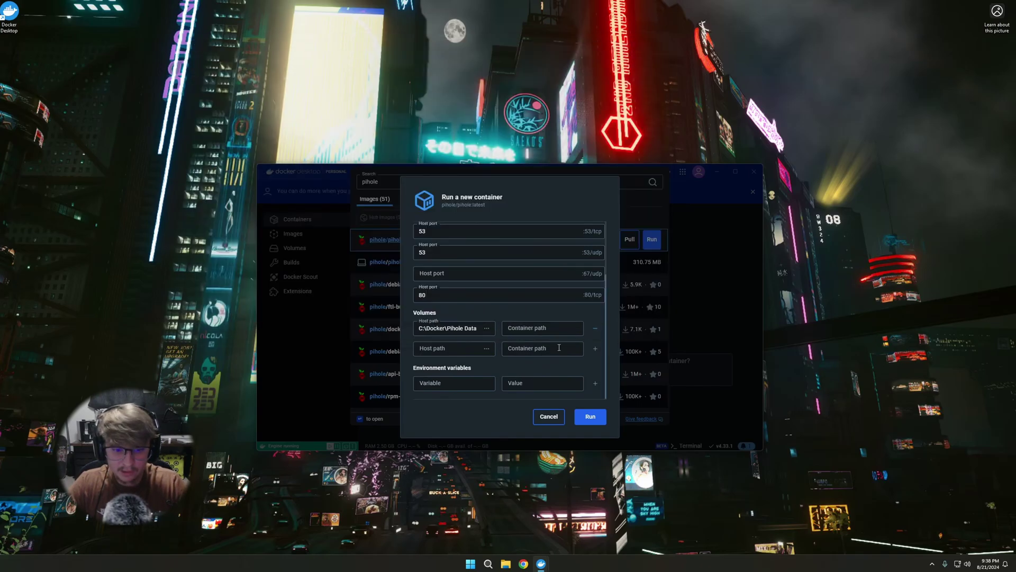
Create a "Pihole DNS" folder in C:\Docker and select it as the second volume's host path.
{"action": "left_click", "coordinate": [487, 348]}
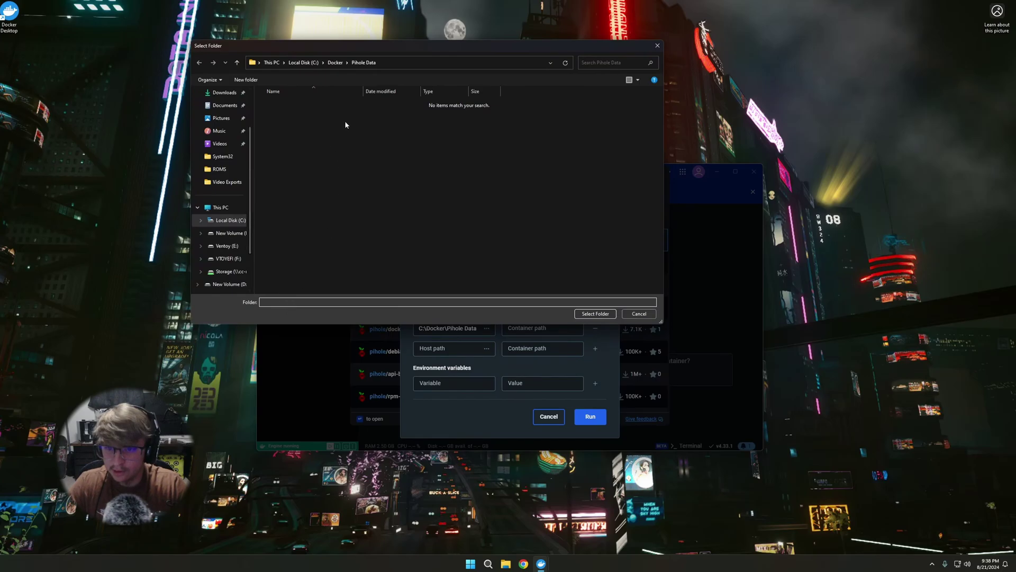
{"action": "left_click", "coordinate": [335, 63]}
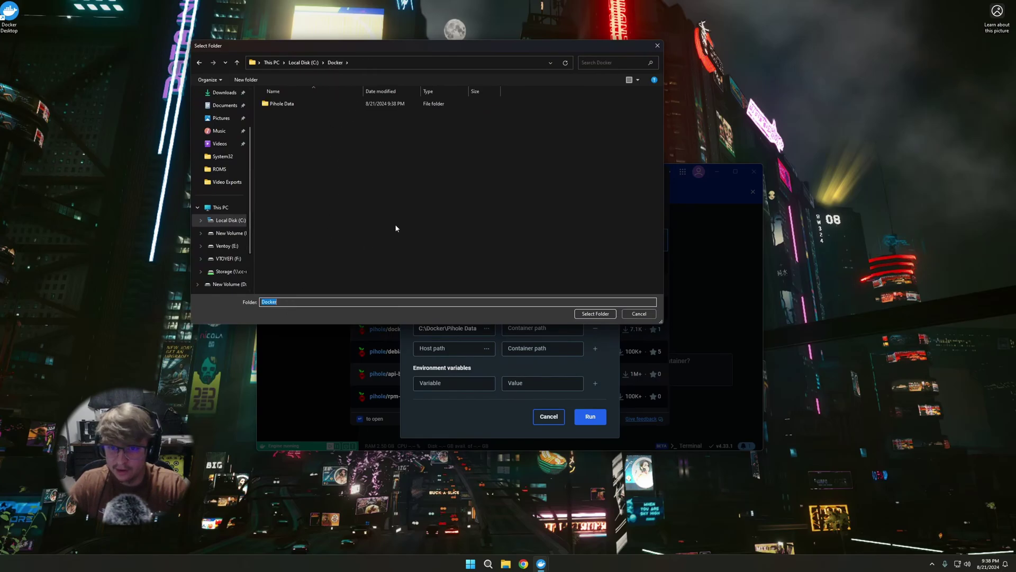
{"action": "right_click", "coordinate": [311, 190]}
{"action": "mouse_move", "coordinate": [348, 275]}
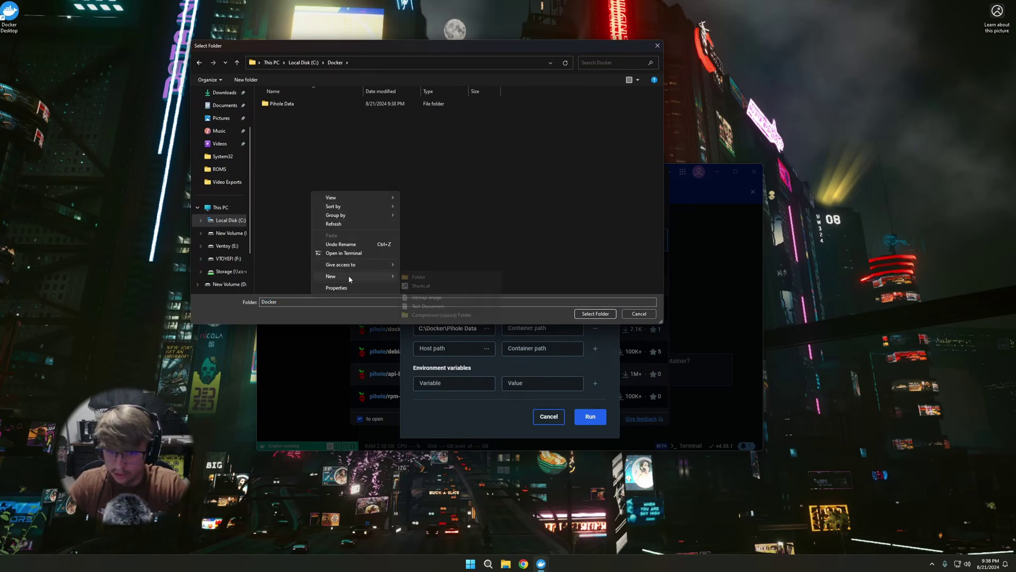
{"action": "left_click", "coordinate": [433, 276]}
{"action": "type", "text": "Pi"}
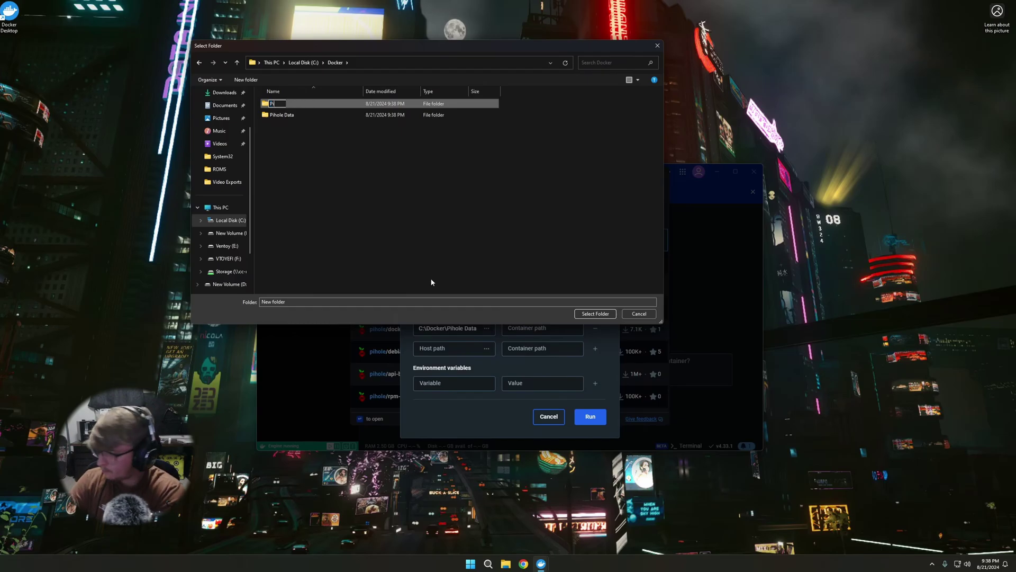
{"action": "type", "text": "hole DNS"}
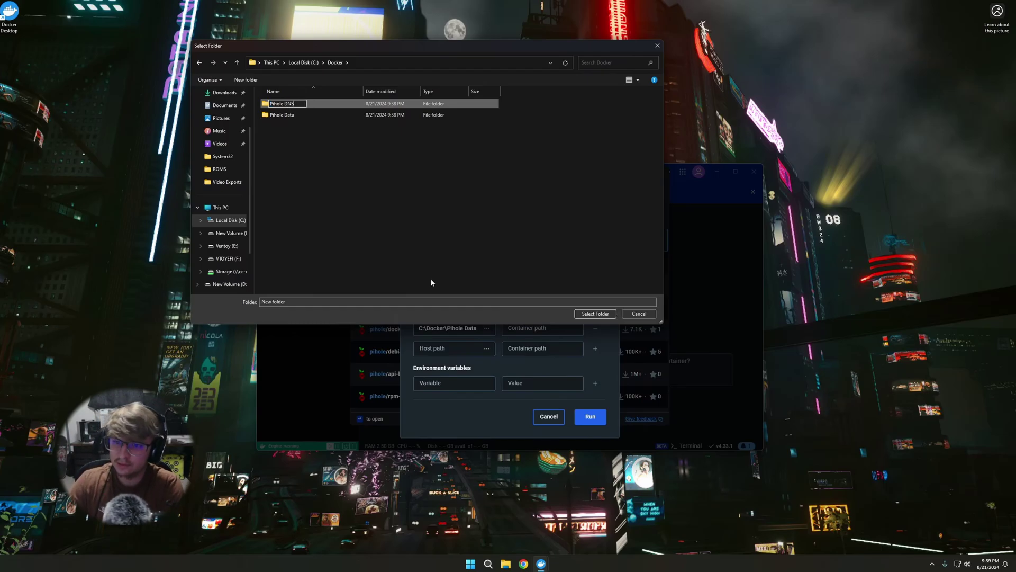
{"action": "key", "text": "Return"}
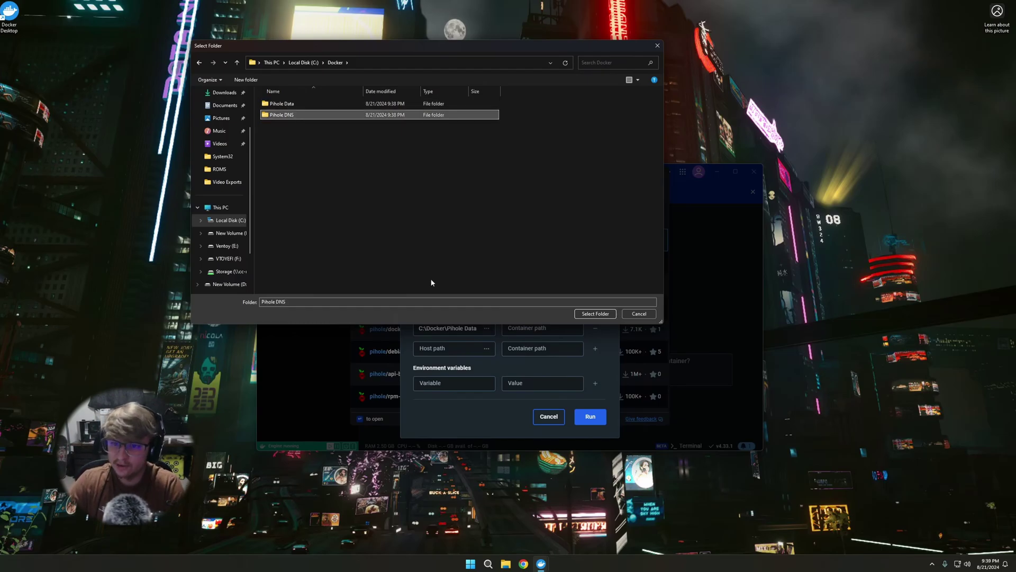
{"action": "double_click", "coordinate": [312, 115]}
{"action": "left_click", "coordinate": [596, 313]}
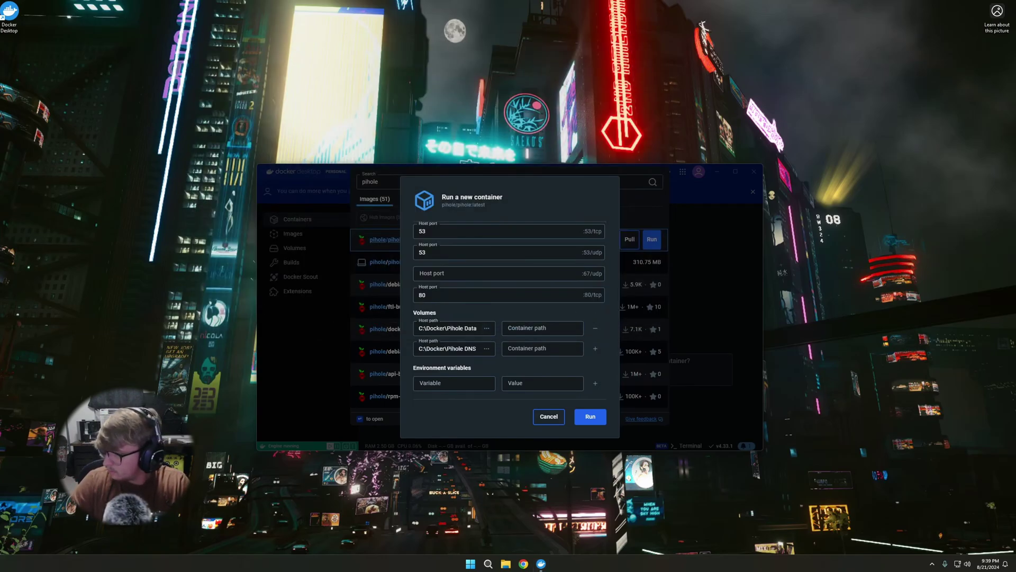
Set the container paths to /etc/pihole for the Pihole Data volume and /etc/dnsmasq.d for the Pihole DNS volume.
{"action": "left_click", "coordinate": [536, 333]}
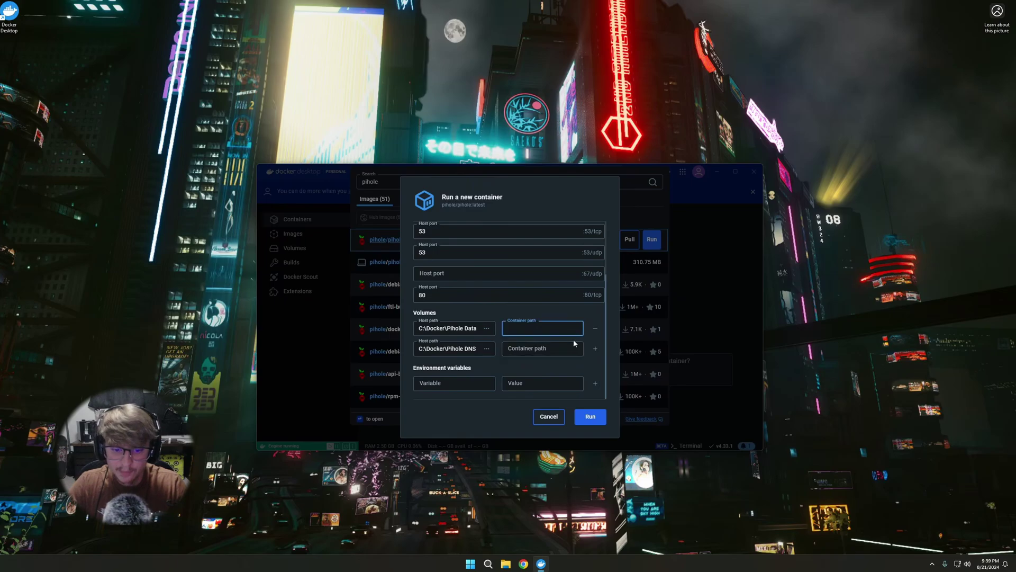
{"action": "type", "text": "/etc/pihole"}
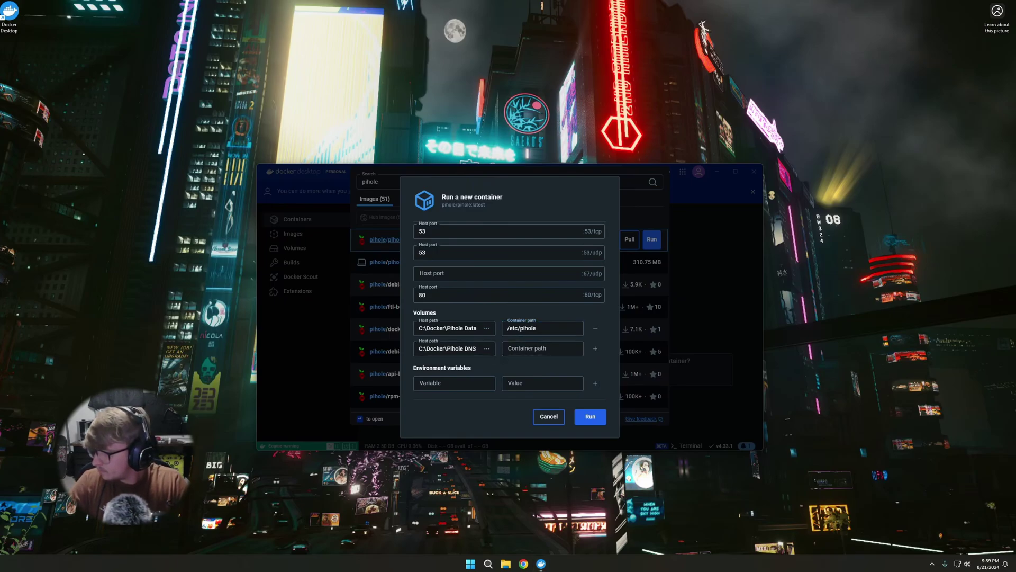
{"action": "left_click", "coordinate": [542, 348]}
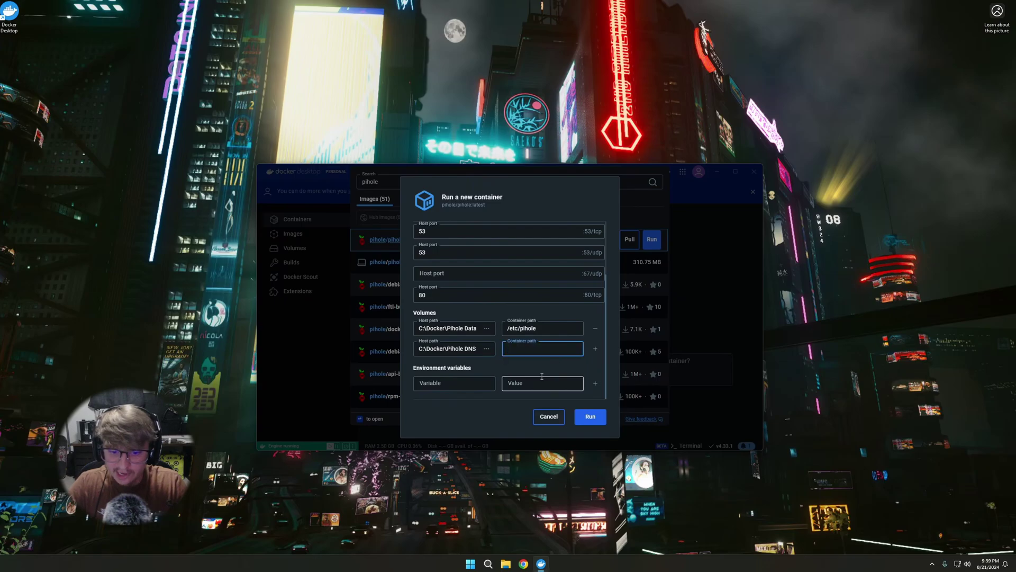
{"action": "type", "text": "/etc/dnsmasq.d"}
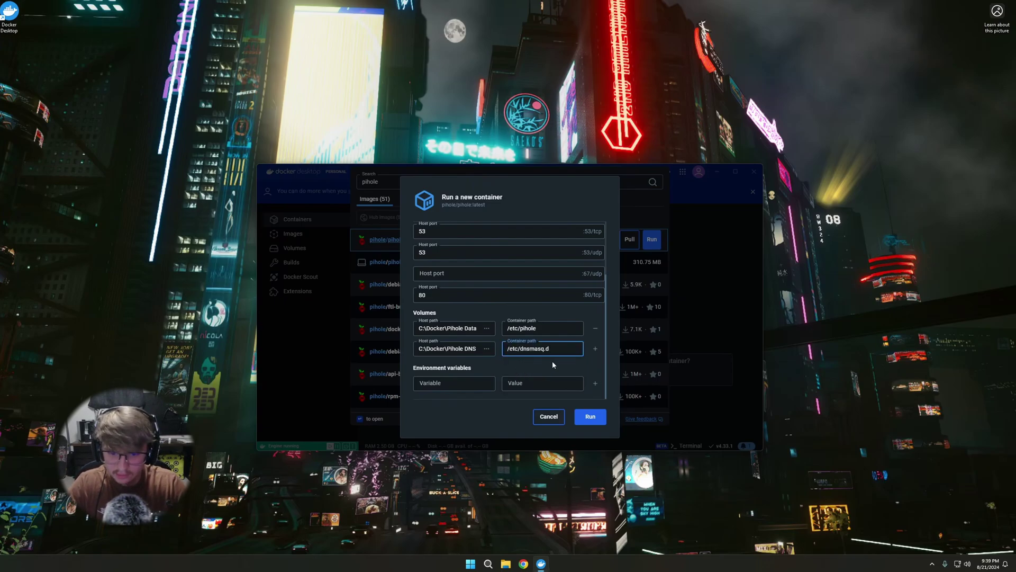
Add the environment variable TZ with the value Etc/UTC and run the new container.
{"action": "left_click", "coordinate": [461, 383]}
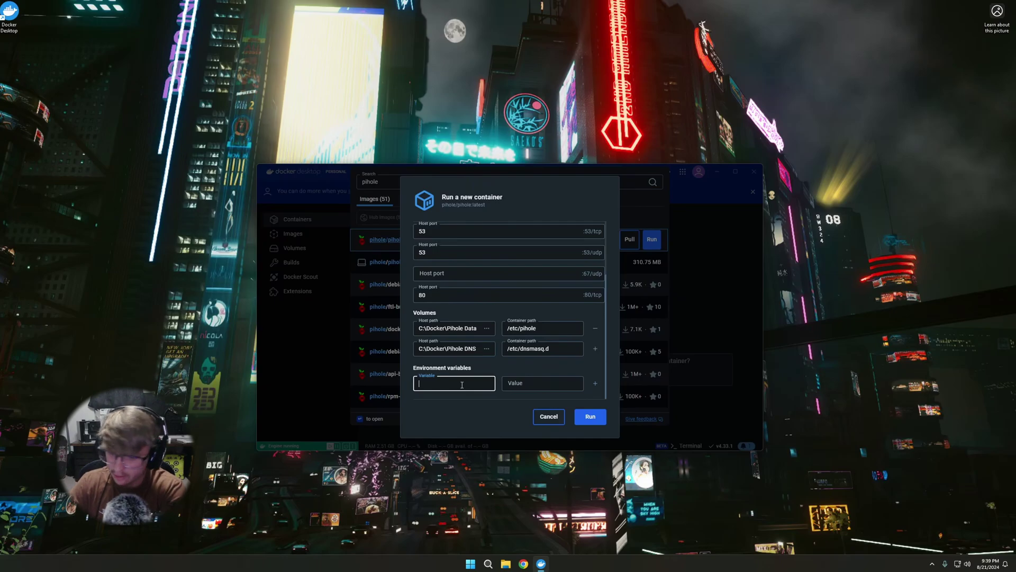
{"action": "type", "text": "TZ"}
{"action": "left_click", "coordinate": [527, 389]}
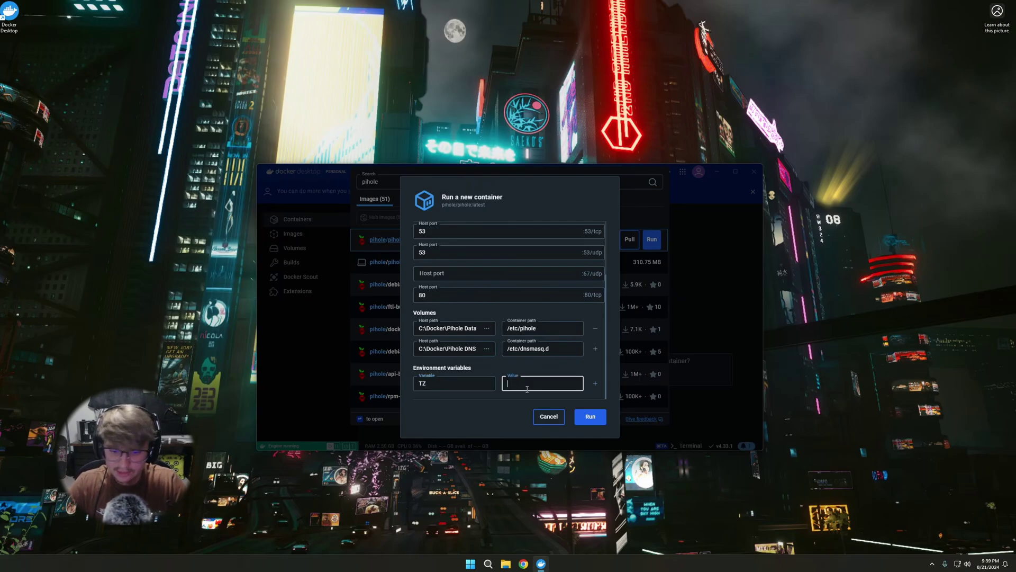
{"action": "type", "text": "Etyc"}
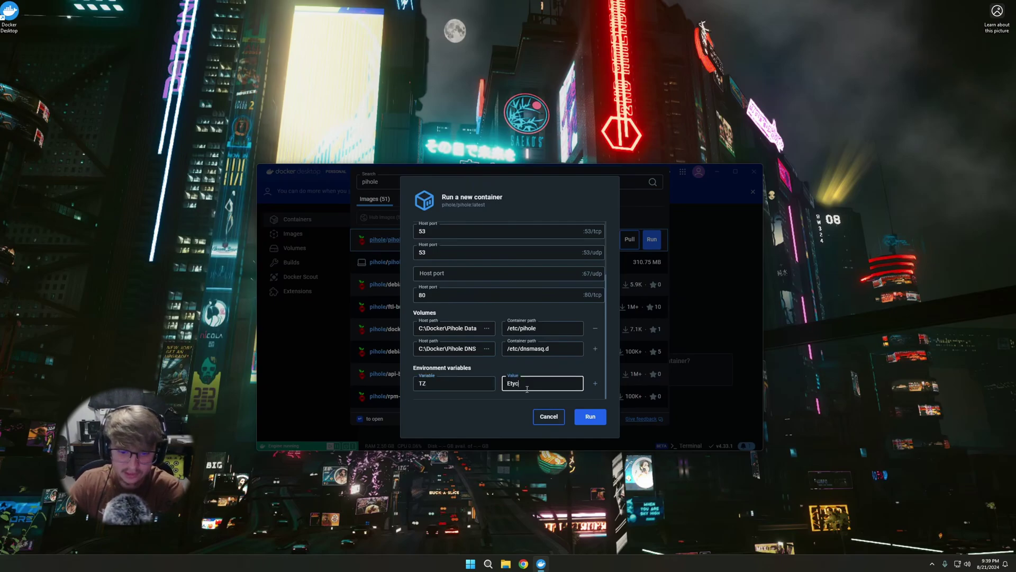
{"action": "key", "text": "BackSpace"}
{"action": "key", "text": "BackSpace"}
{"action": "type", "text": "c/UTC"}
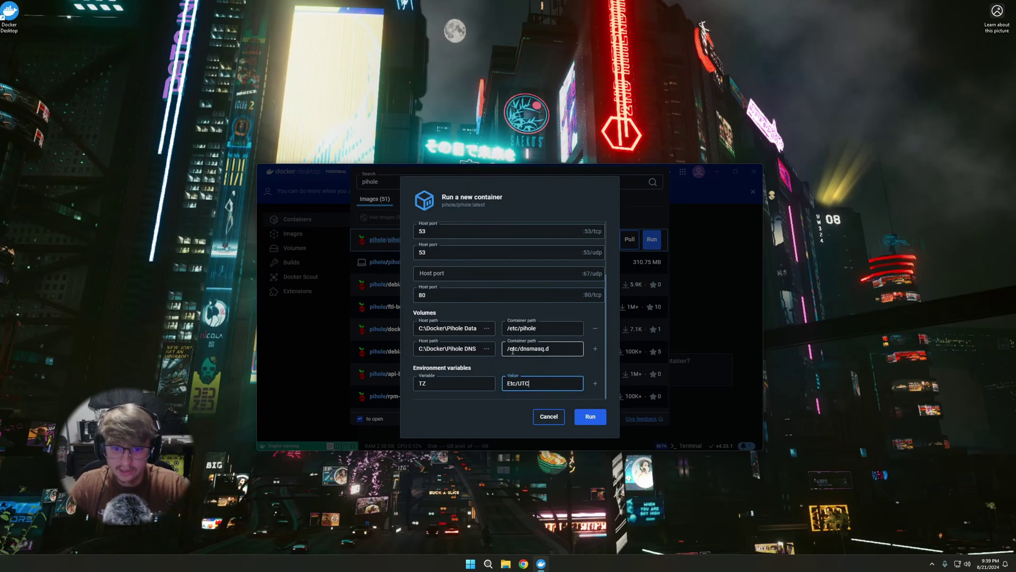
{"action": "scroll", "coordinate": [512, 351], "scroll_direction": "up", "scroll_amount": 5}
{"action": "scroll", "coordinate": [512, 351], "scroll_direction": "down", "scroll_amount": 5}
{"action": "left_click", "coordinate": [602, 422]}
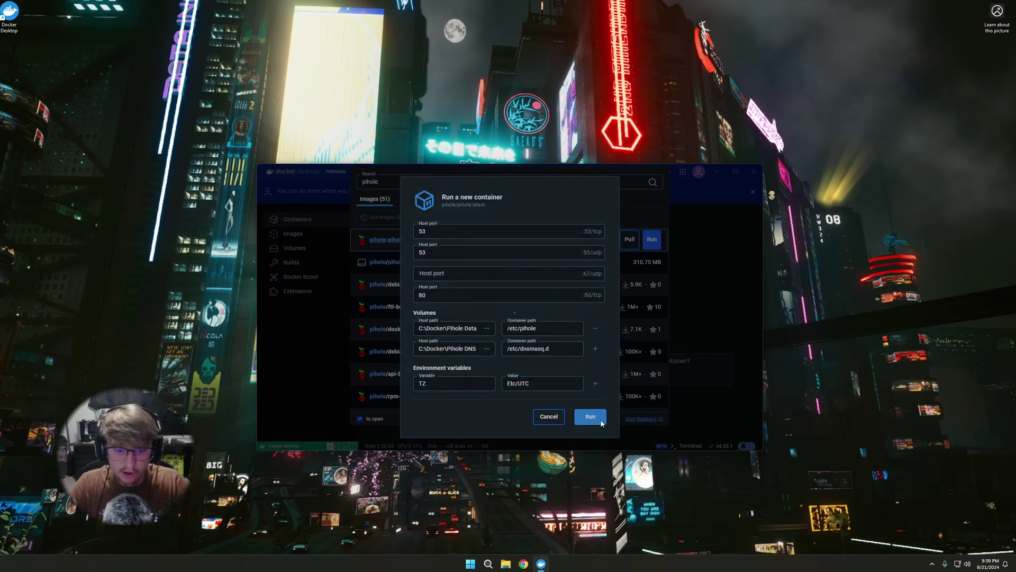
{"action": "left_click", "coordinate": [460, 343]}
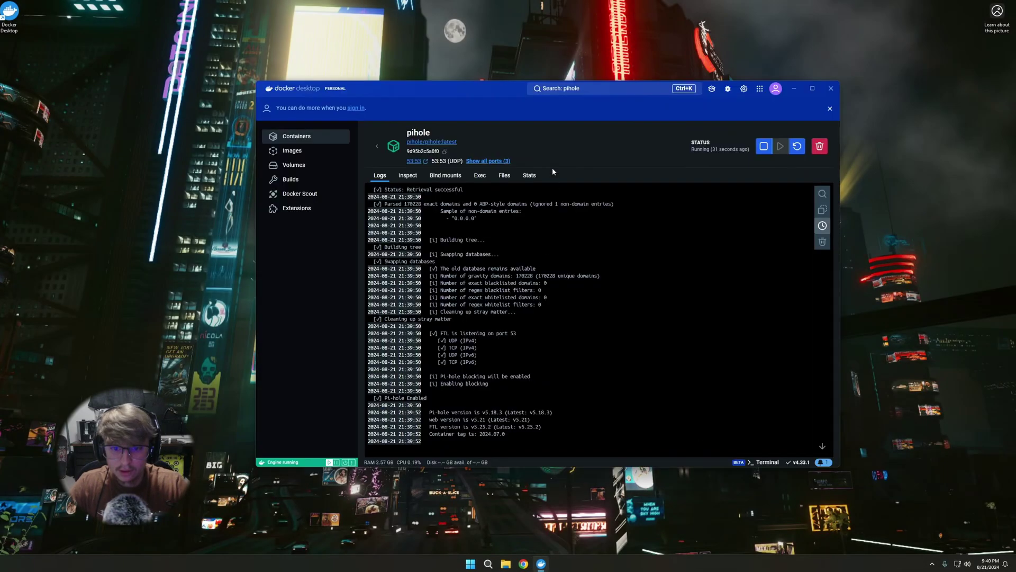
Run the password-setting command "pihole -a -p" in the pihole container's Exec terminal.
{"action": "left_click_drag", "start_coordinate": [488, 91], "coordinate": [478, 122]}
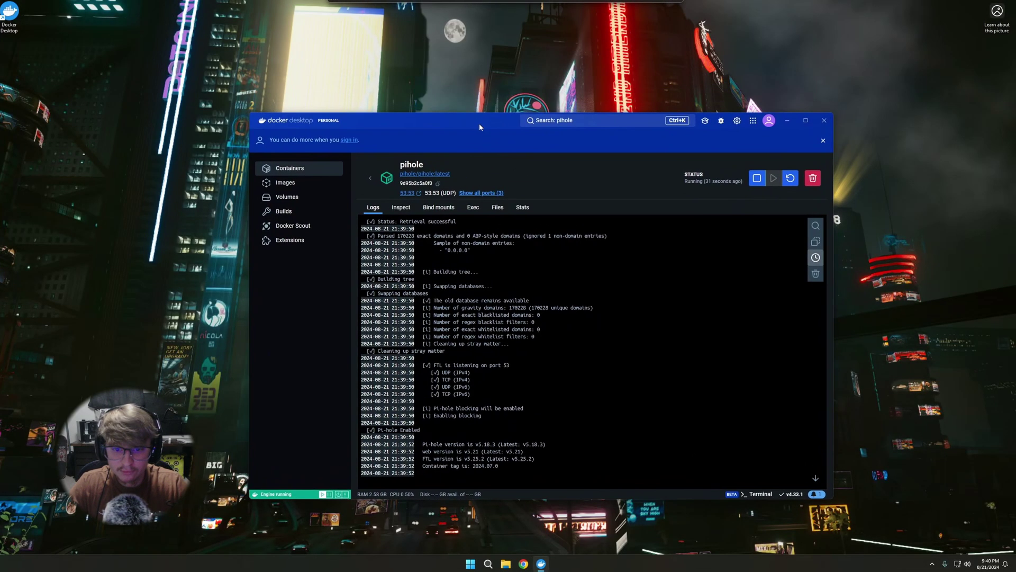
{"action": "left_click", "coordinate": [474, 207]}
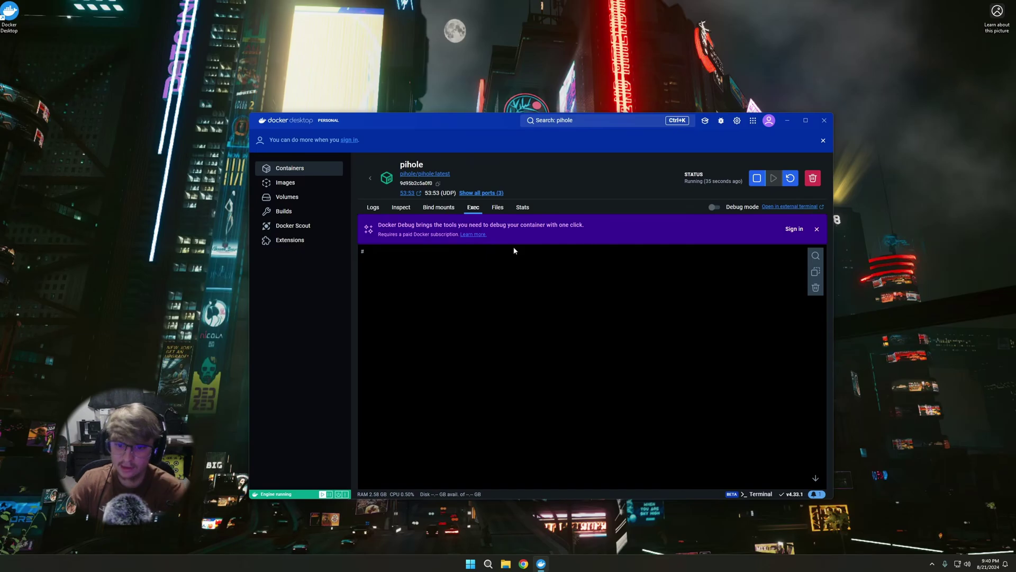
{"action": "type", "text": "pi"}
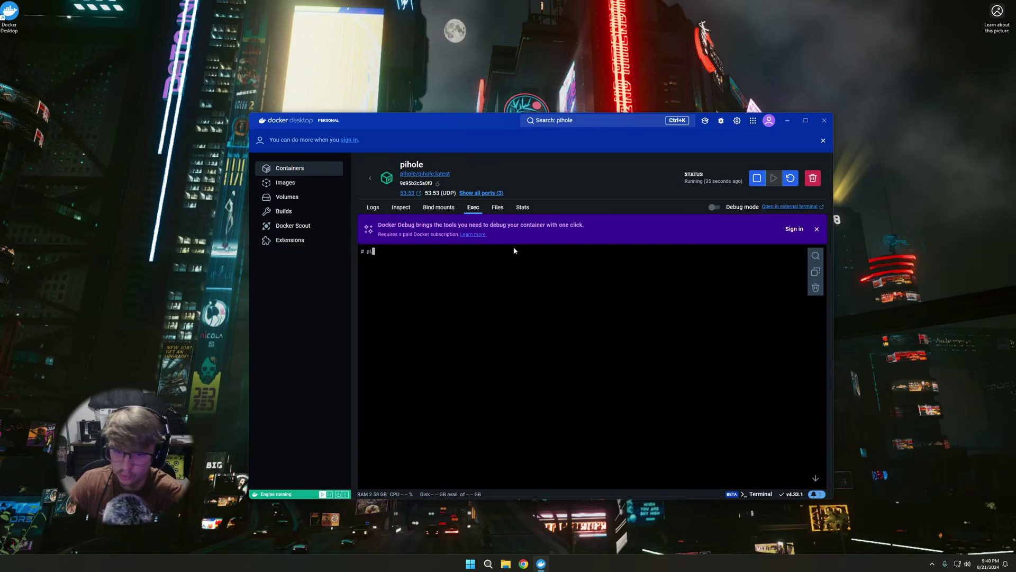
{"action": "type", "text": "hole -- "}
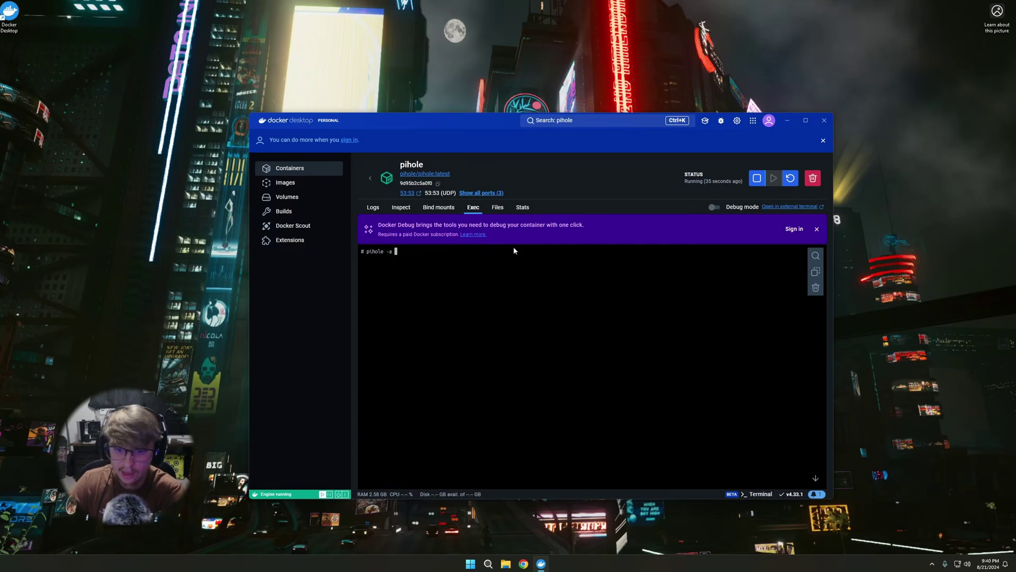
{"action": "type", "text": "-p"}
{"action": "key", "text": "Return"}
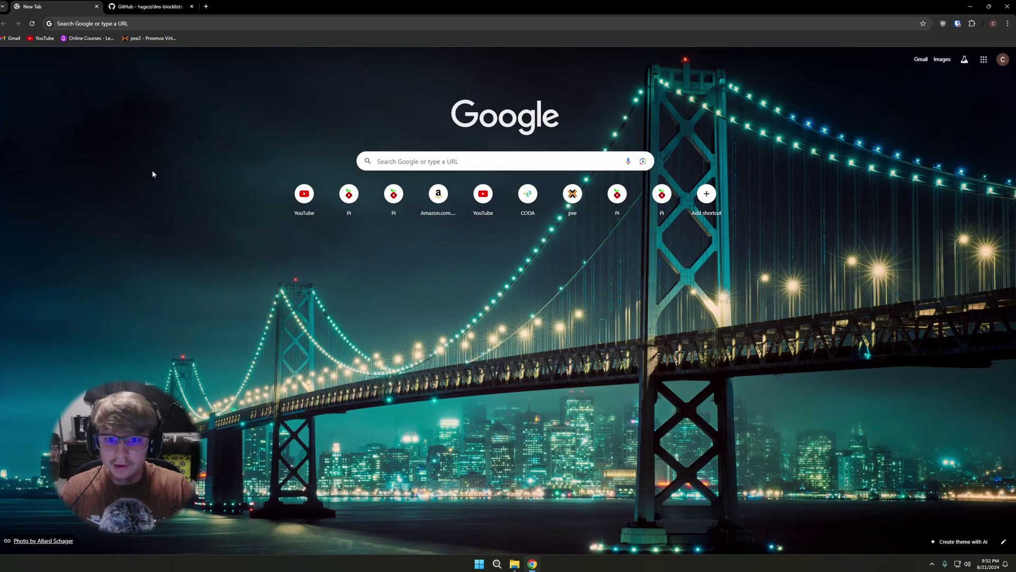
Switch to Chrome, open the Pi-hole admin page at 192.168.0.2/admin and log in with the Pi-hole password.
{"action": "left_click", "coordinate": [168, 24]}
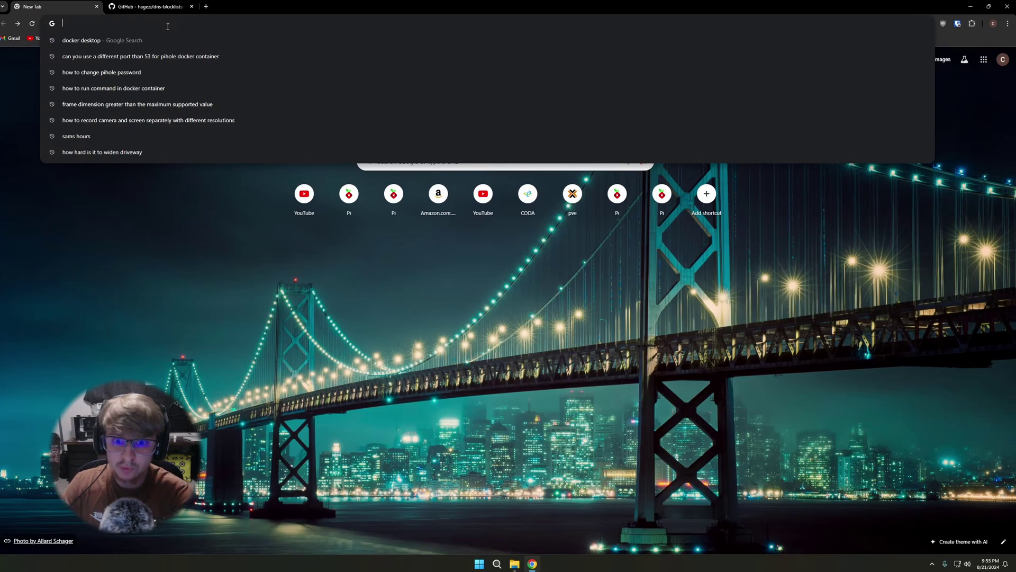
{"action": "type", "text": "192.168"}
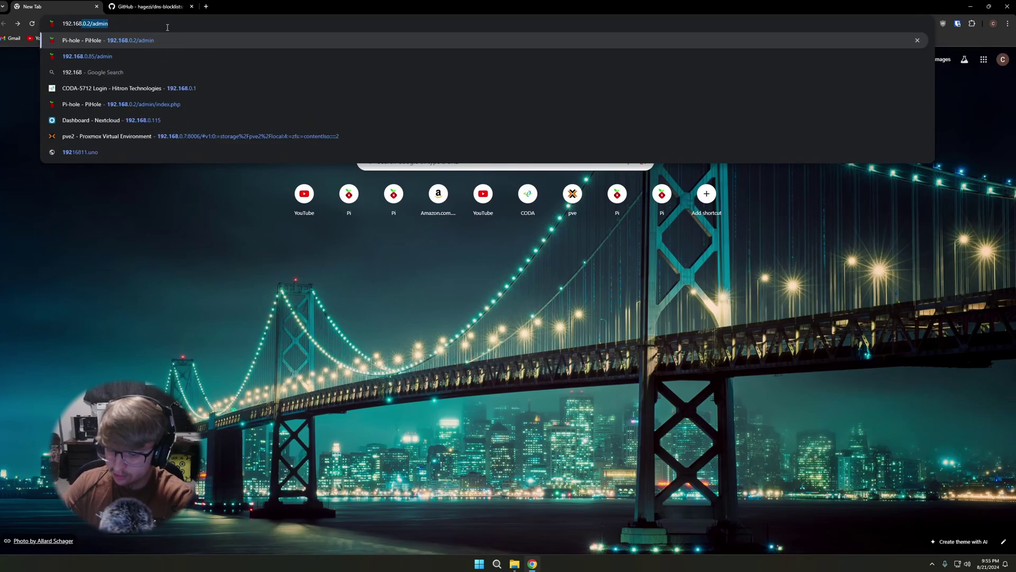
{"action": "type", "text": ".0."}
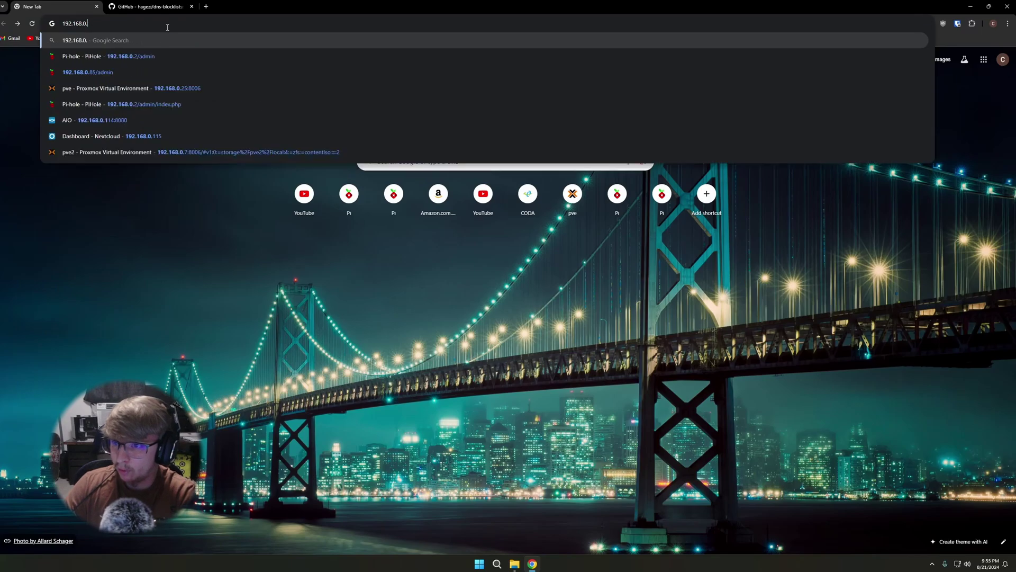
{"action": "type", "text": "2"}
{"action": "key", "text": "BackSpace"}
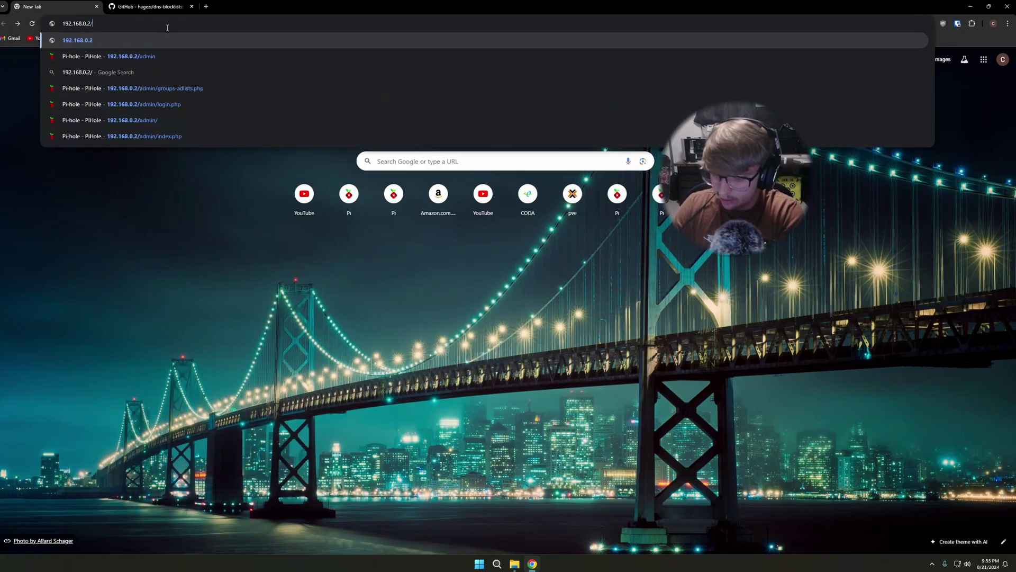
{"action": "key", "text": "Return"}
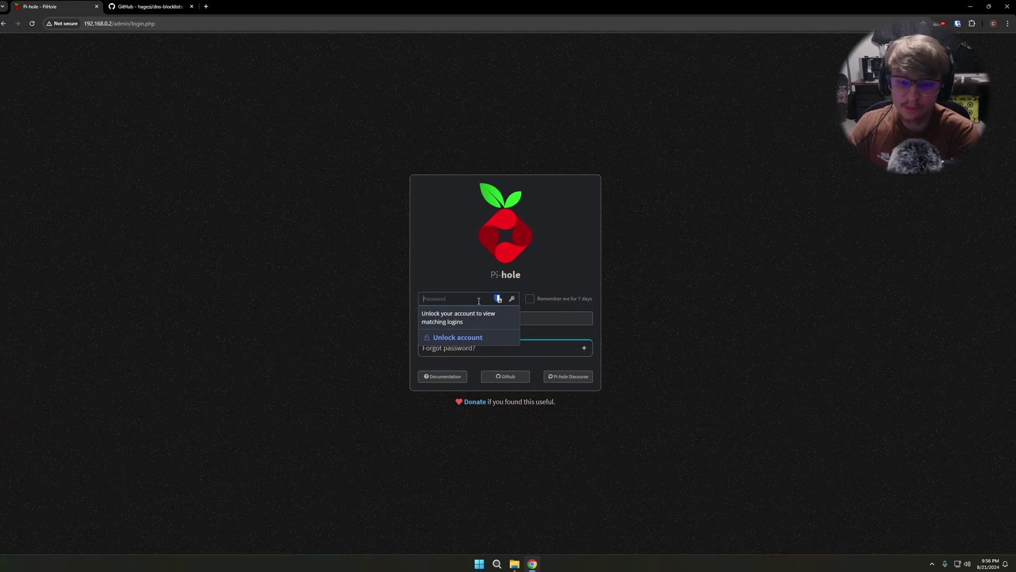
{"action": "type", "text": "a"}
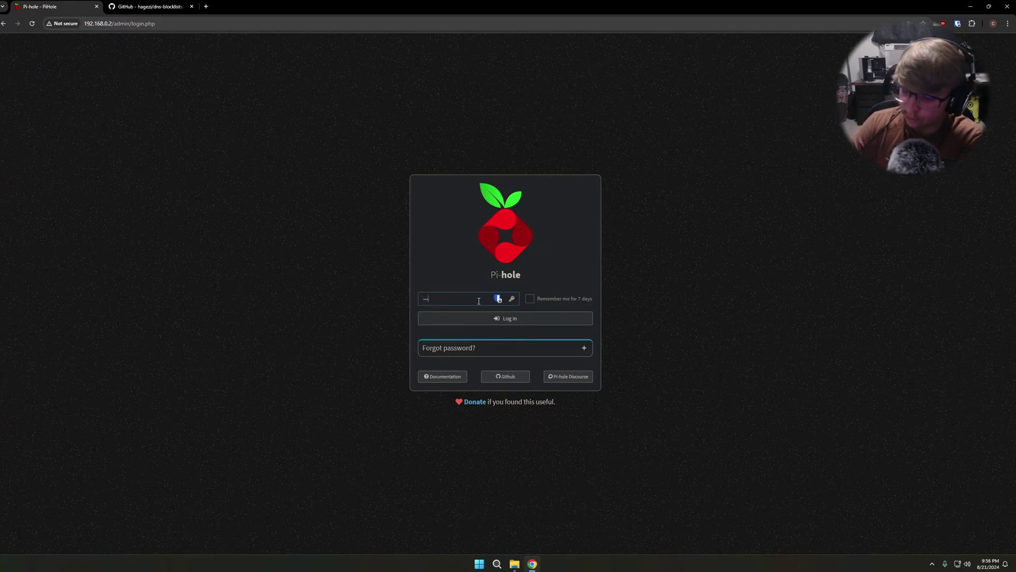
{"action": "key", "text": "Return"}
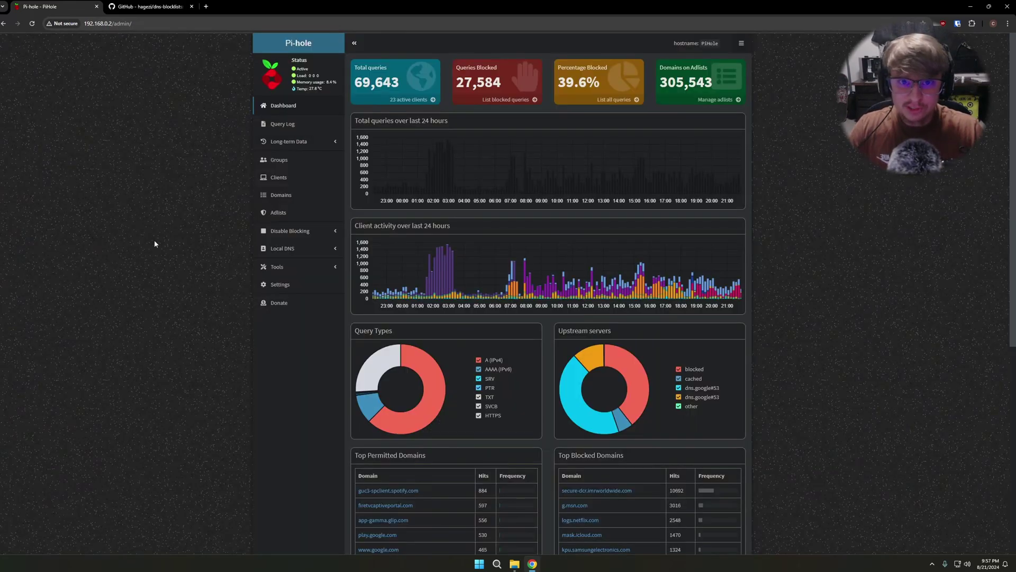
Open the Adblock-format link of the Multi PRO list on the hagezi/dns-blocklists GitHub page and copy its URL.
{"action": "key", "text": "ctrl+Tab"}
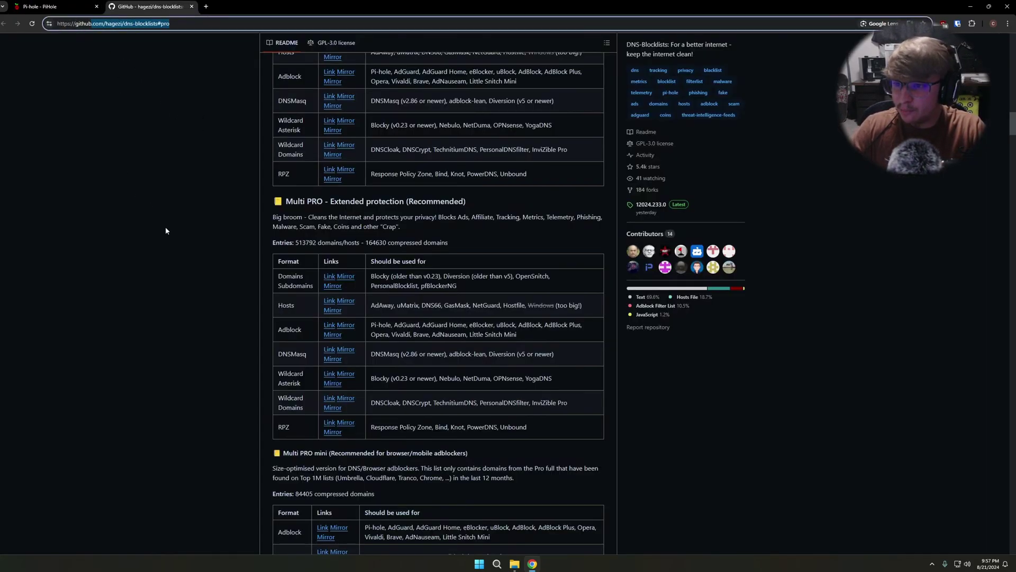
{"action": "left_click_drag", "start_coordinate": [285, 201], "coordinate": [468, 200]}
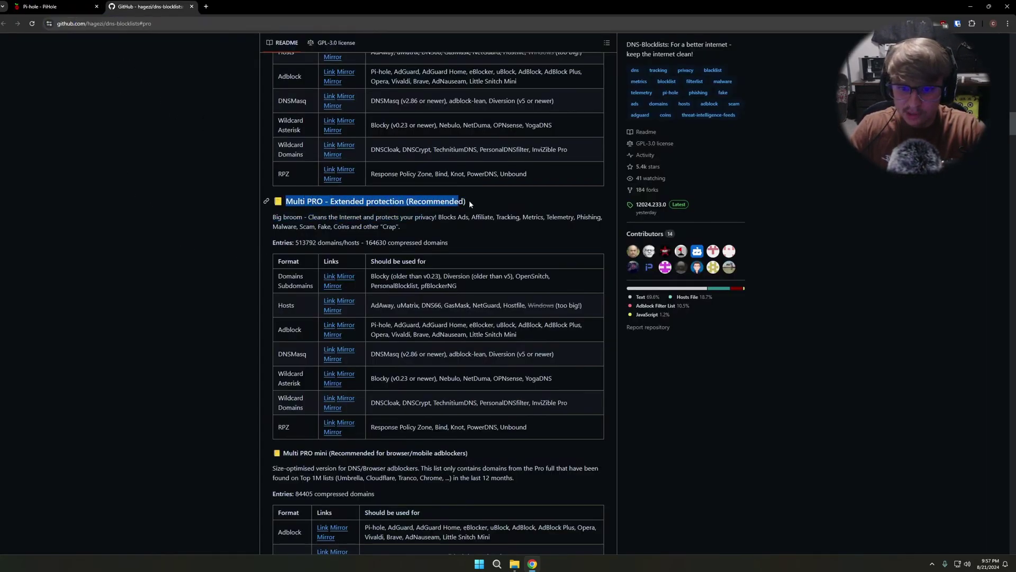
{"action": "left_click", "coordinate": [469, 201]}
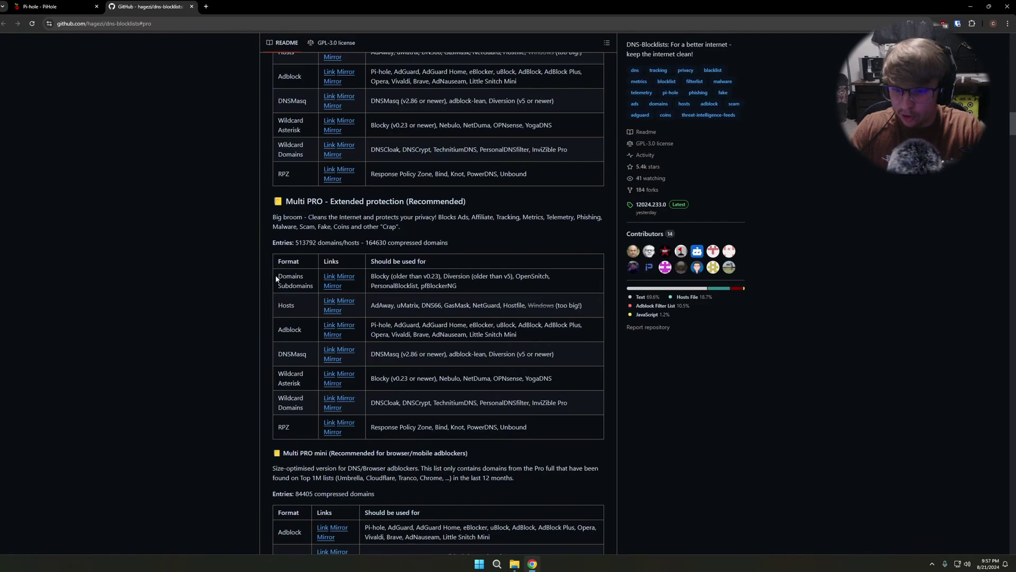
{"action": "left_click_drag", "start_coordinate": [279, 329], "coordinate": [293, 330]}
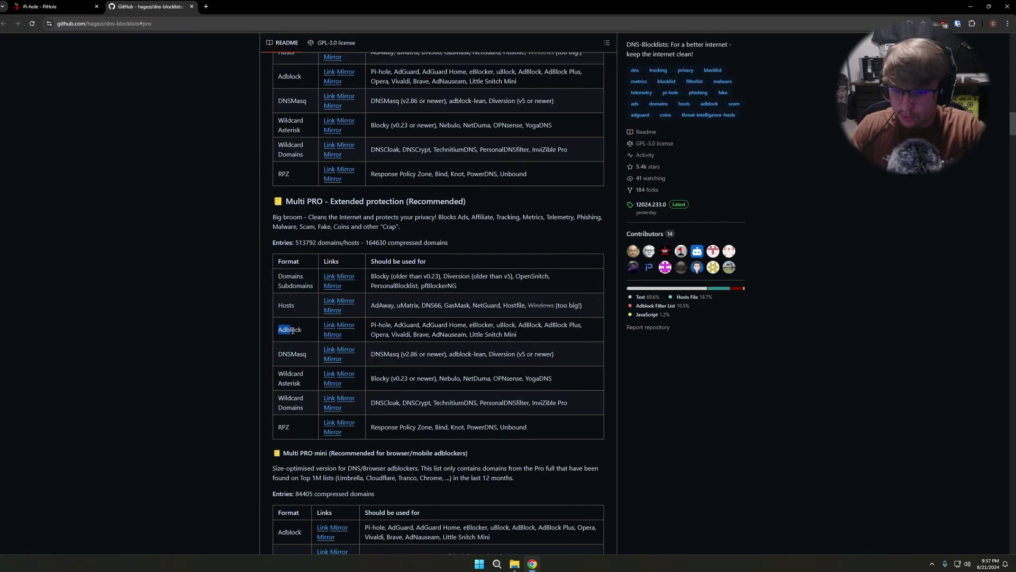
{"action": "left_click", "coordinate": [328, 326]}
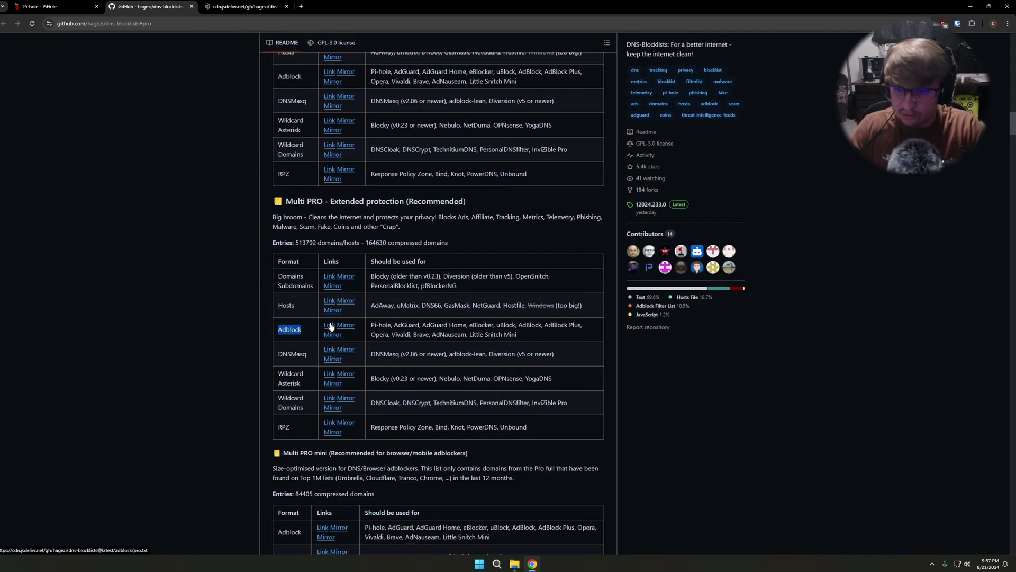
{"action": "left_click", "coordinate": [132, 23]}
{"action": "key", "text": "ctrl+c"}
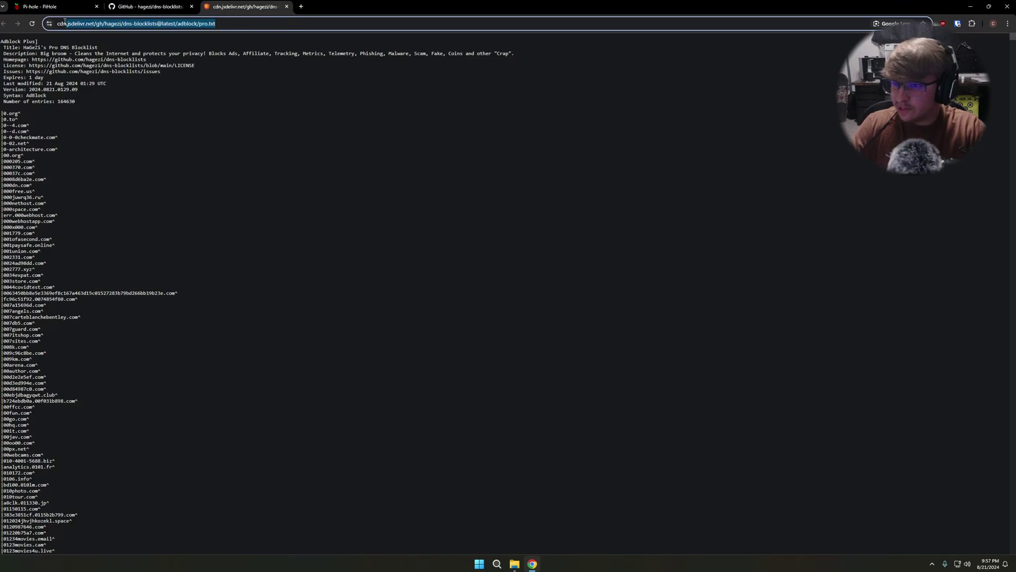
Add the copied Multi PRO list URL as a new Pi-hole adlist with the comment "Github Custom Links".
{"action": "left_click", "coordinate": [40, 6]}
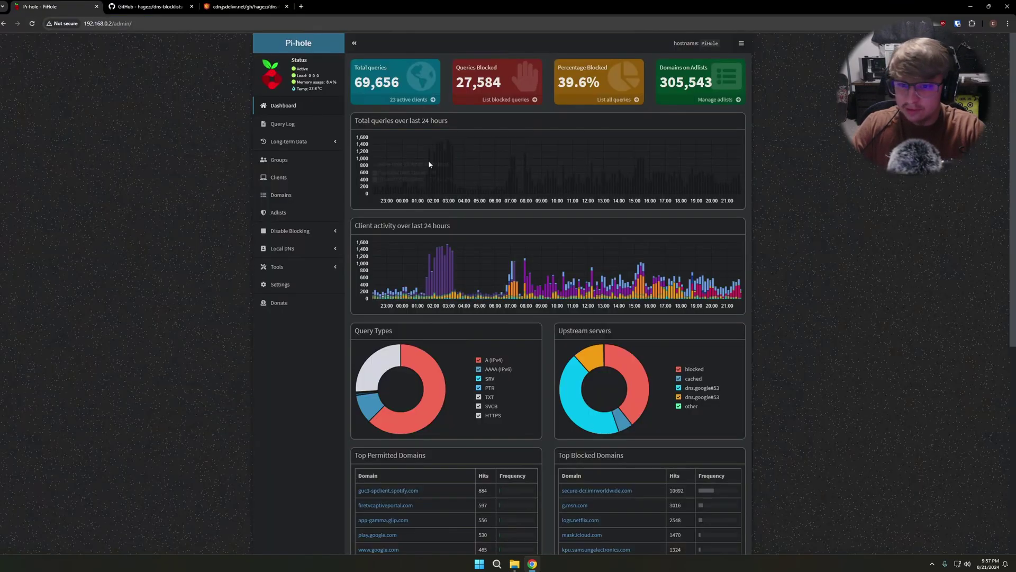
{"action": "left_click", "coordinate": [278, 212]}
{"action": "key", "text": "ctrl+v"}
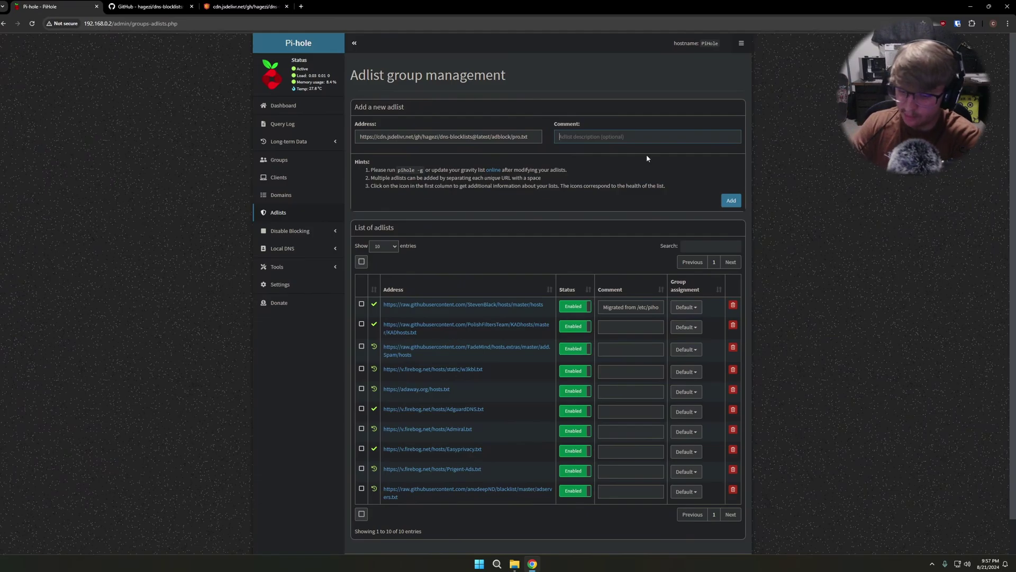
{"action": "type", "text": "Github "}
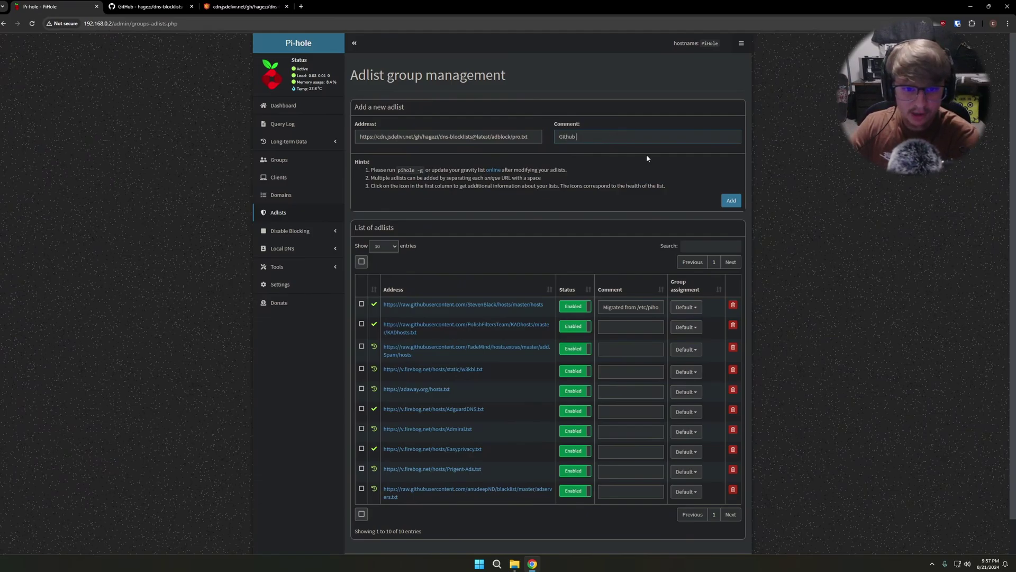
{"action": "type", "text": "Custom "}
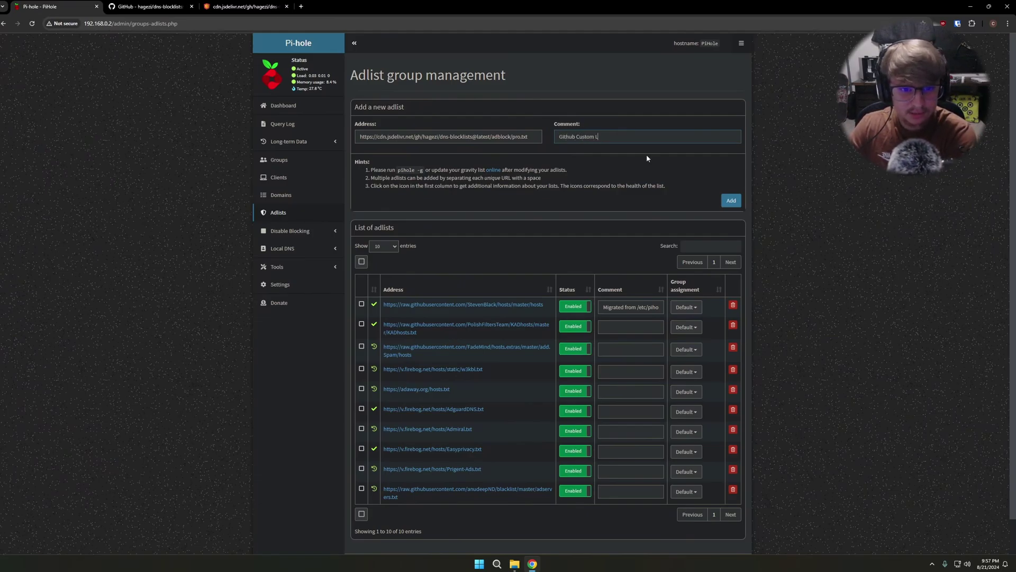
{"action": "type", "text": "Links"}
{"action": "left_click", "coordinate": [730, 201]}
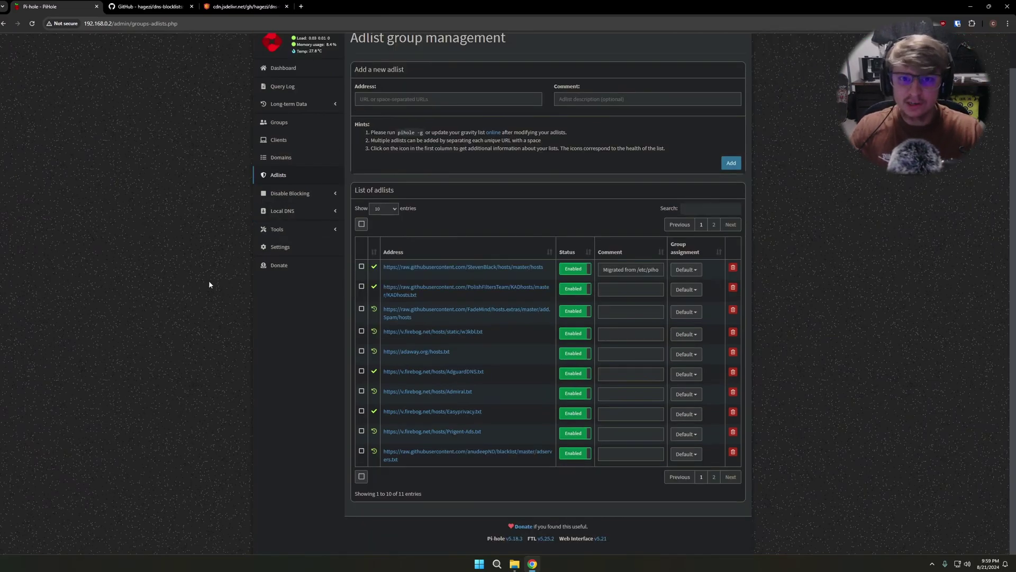
Look through the domain entries in the opened pro.txt blocklist file.
{"action": "left_click", "coordinate": [244, 6]}
{"action": "left_click_drag", "start_coordinate": [106, 78], "coordinate": [104, 292]}
{"action": "scroll", "coordinate": [104, 287], "scroll_direction": "down", "scroll_amount": 7}
{"action": "scroll", "coordinate": [163, 357], "scroll_direction": "down", "scroll_amount": 10}
{"action": "left_click_drag", "start_coordinate": [163, 360], "coordinate": [210, 376]}
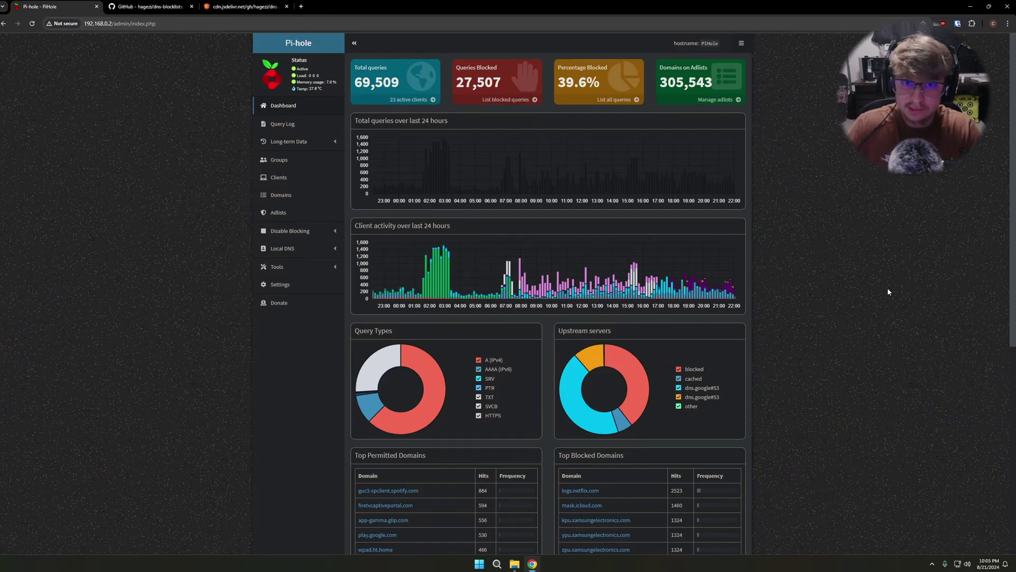
Add a local DNS record in Pi-hole that maps the domain pihole.cclab.local to 192.168.0.2.
{"action": "left_click", "coordinate": [286, 249]}
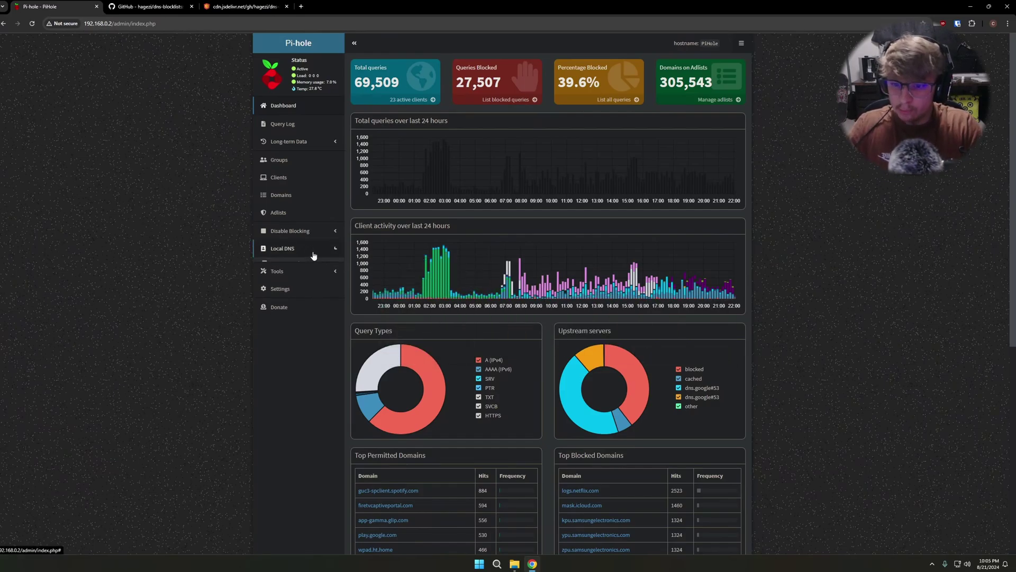
{"action": "left_click", "coordinate": [296, 264]}
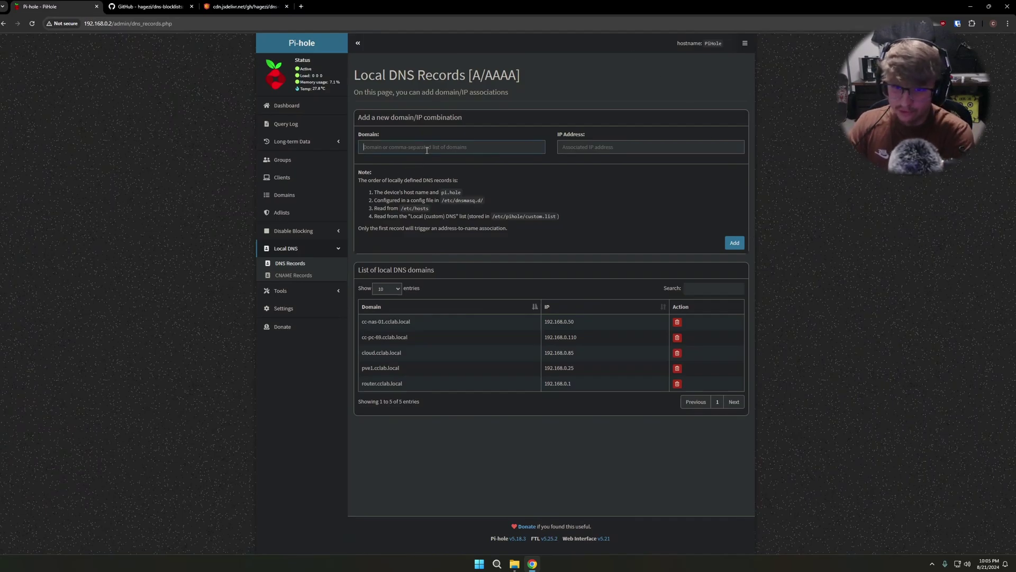
{"action": "type", "text": "pihole."}
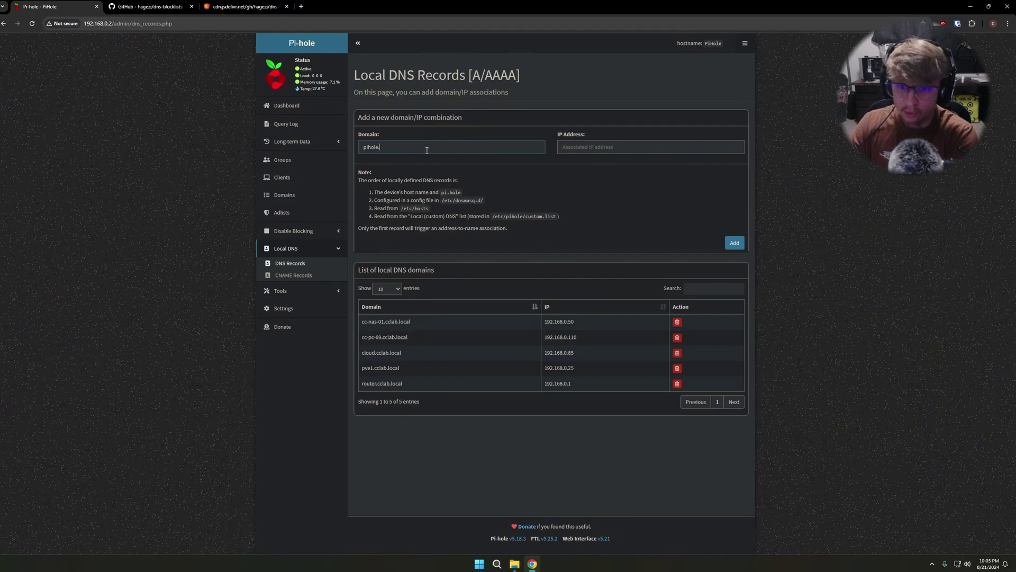
{"action": "type", "text": "cclabn"}
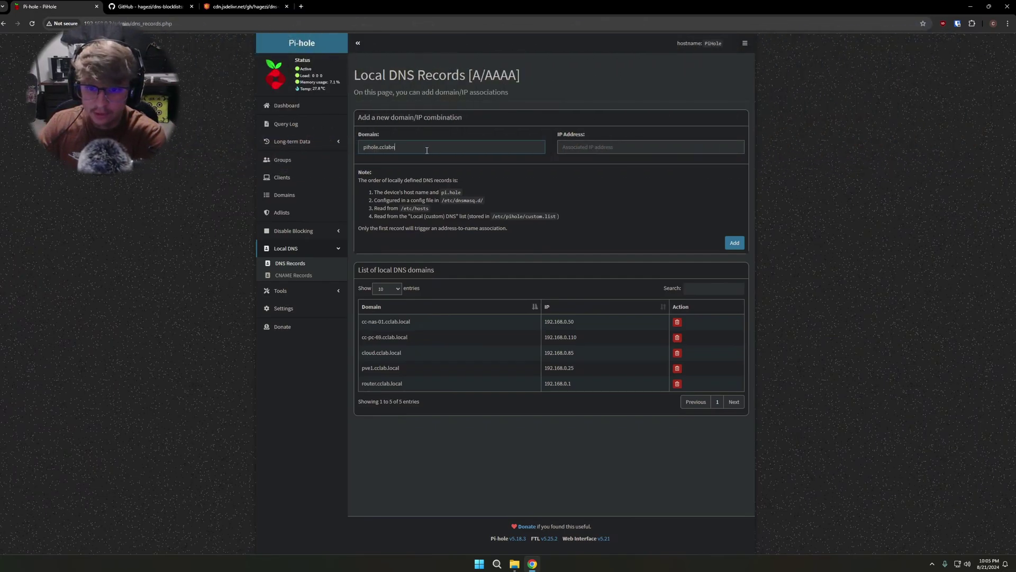
{"action": "key", "text": "BackSpace"}
{"action": "type", "text": ".local"}
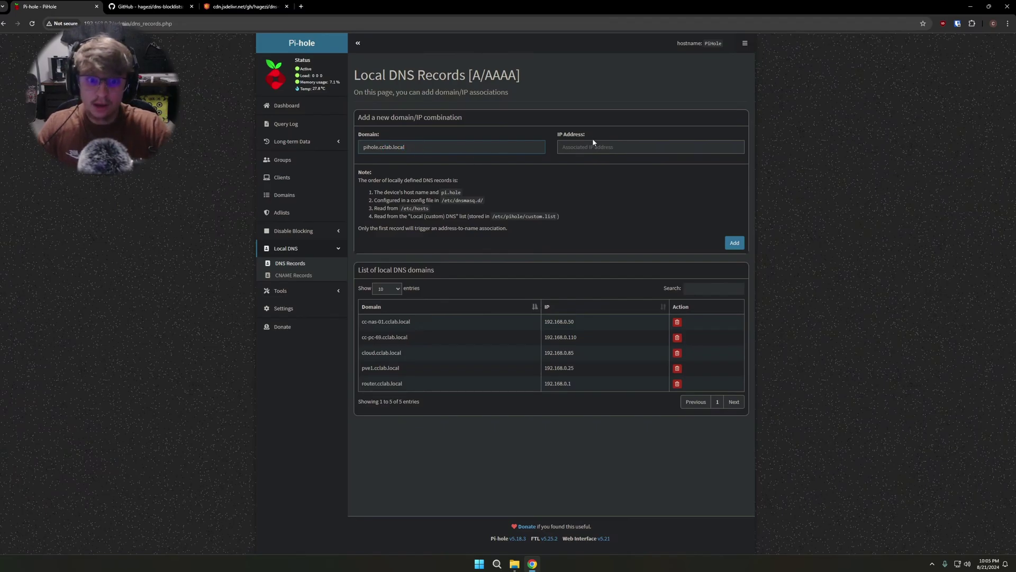
{"action": "type", "text": "192."}
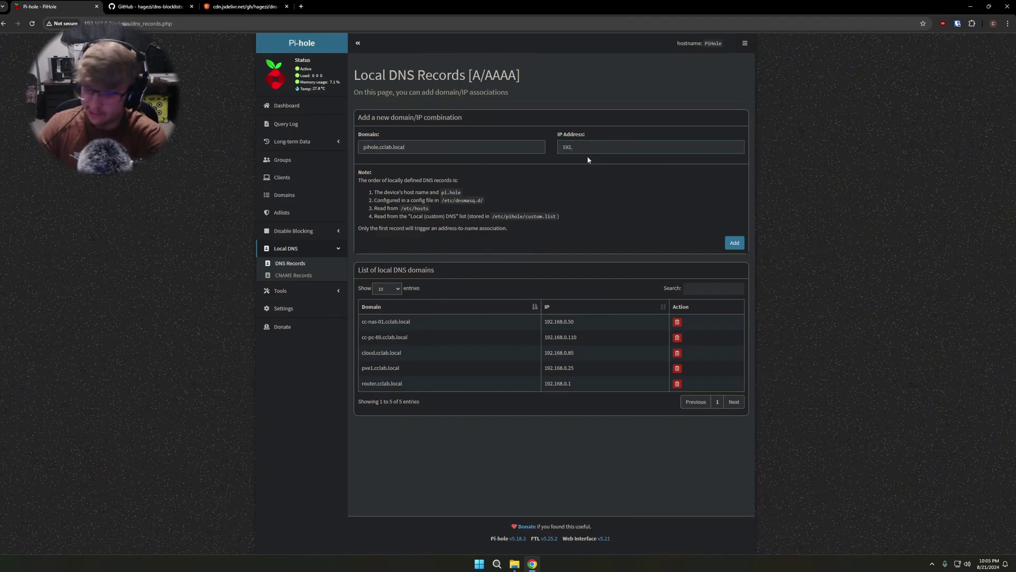
{"action": "type", "text": "168.0.2"}
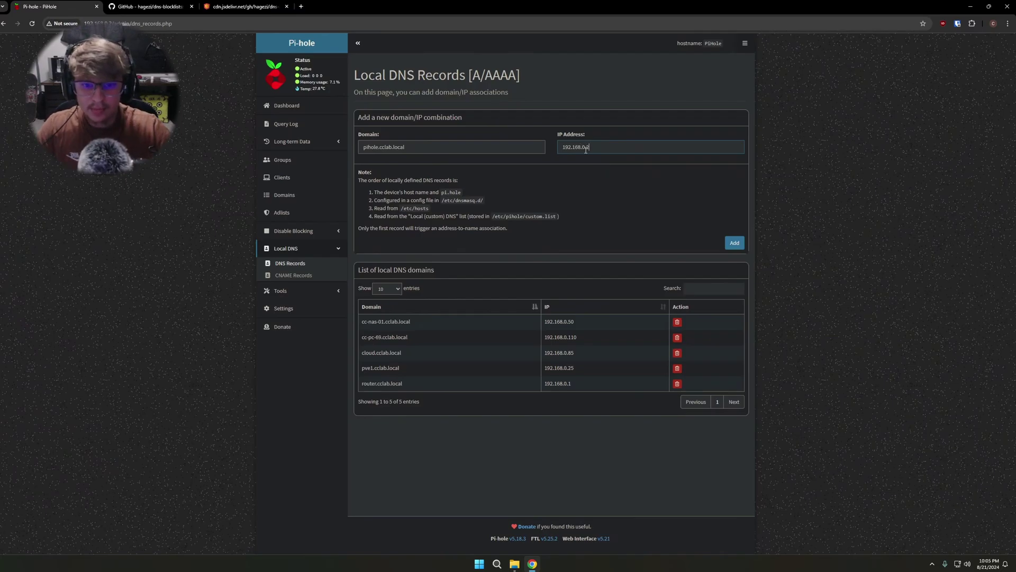
{"action": "left_click", "coordinate": [733, 244]}
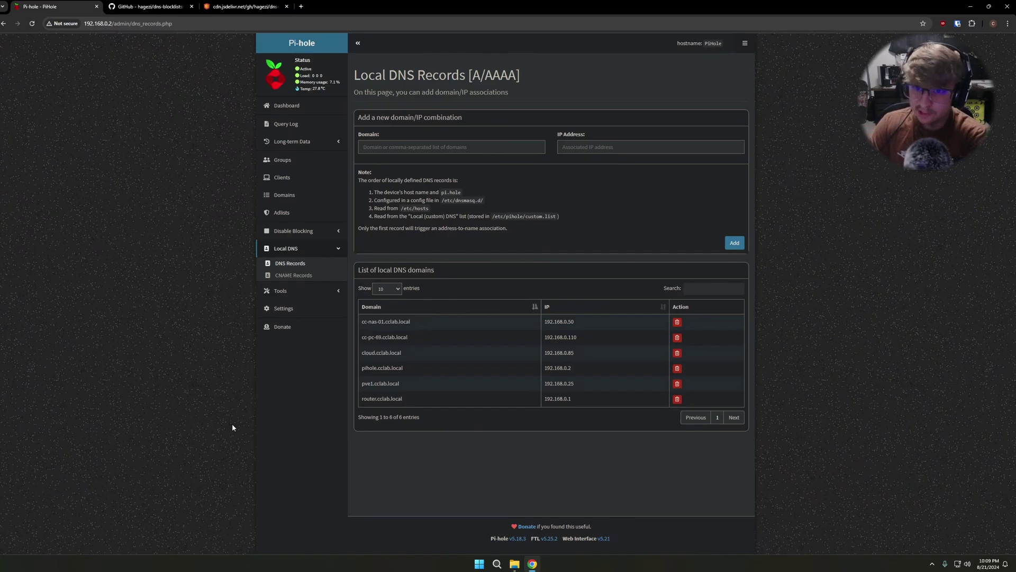
Open the Windows Network Connections window by running ncpa.cpl.
{"action": "key", "text": "super+r"}
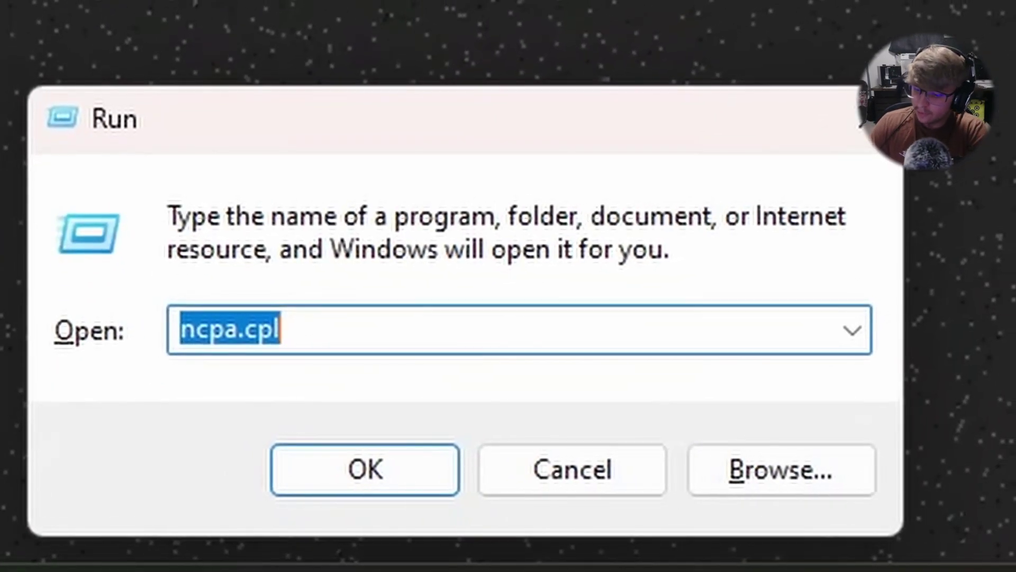
{"action": "type", "text": "ncpa.cpl"}
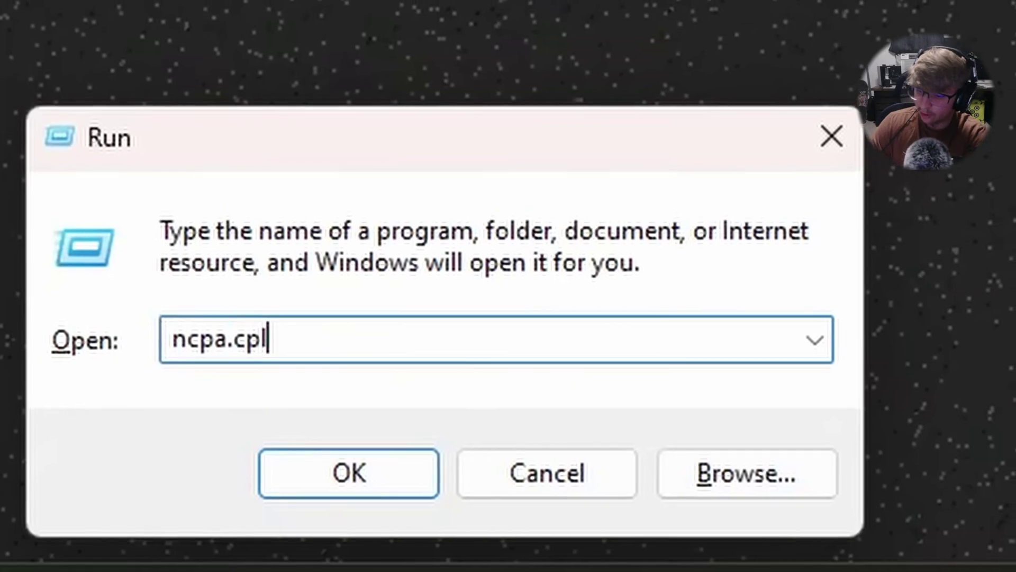
{"action": "key", "text": "Return"}
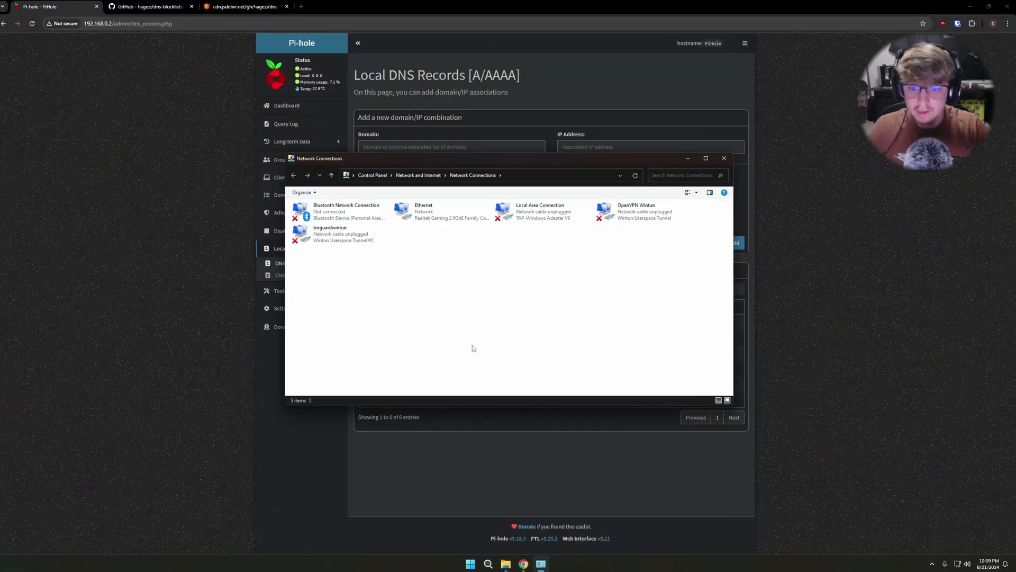
{"action": "left_click_drag", "start_coordinate": [704, 320], "coordinate": [533, 313]}
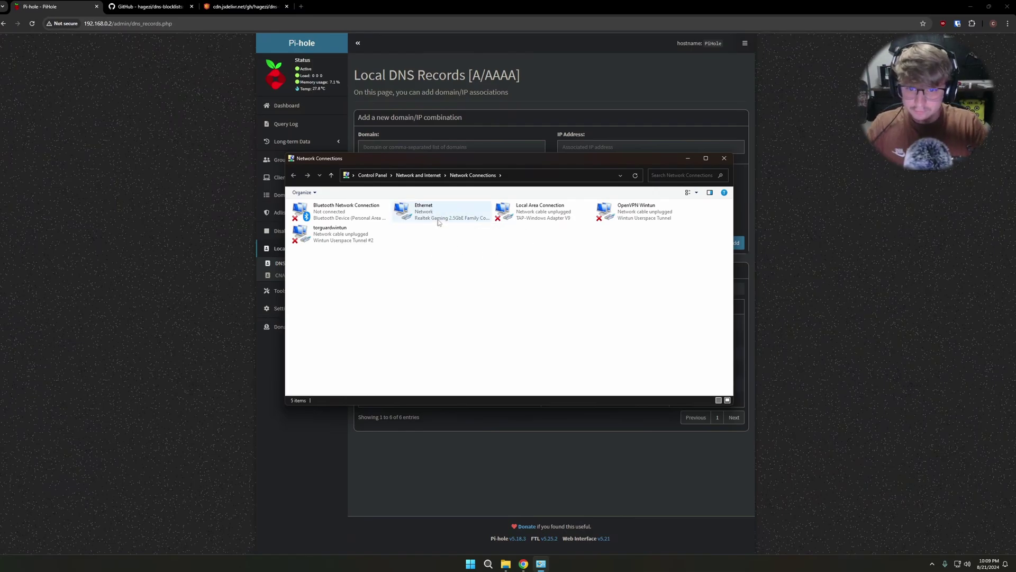
Set the Ethernet adapter's IPv4 preferred DNS server to 192.168.0.2, apply it and close Network Connections.
{"action": "left_click", "coordinate": [458, 220]}
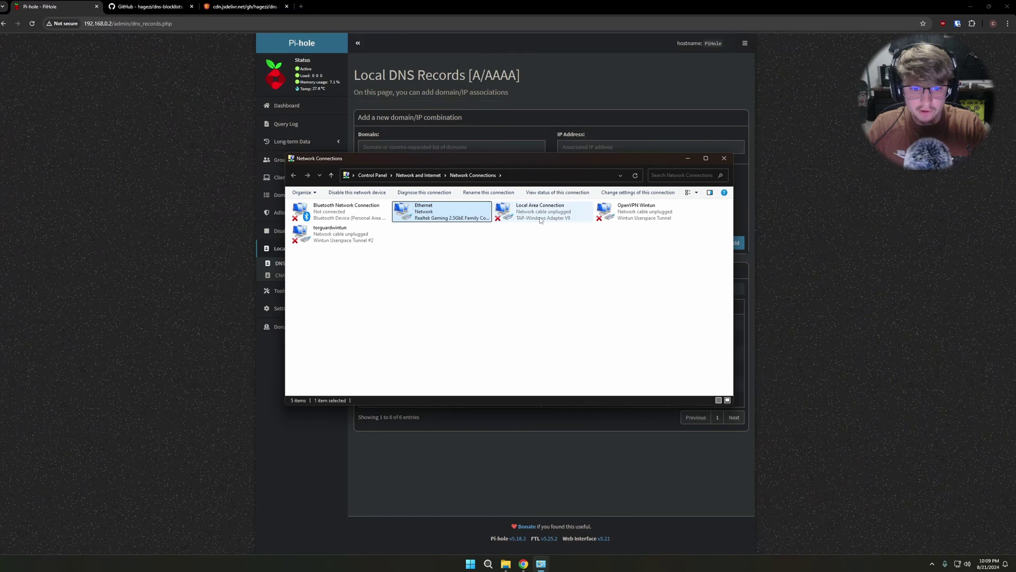
{"action": "double_click", "coordinate": [430, 214]}
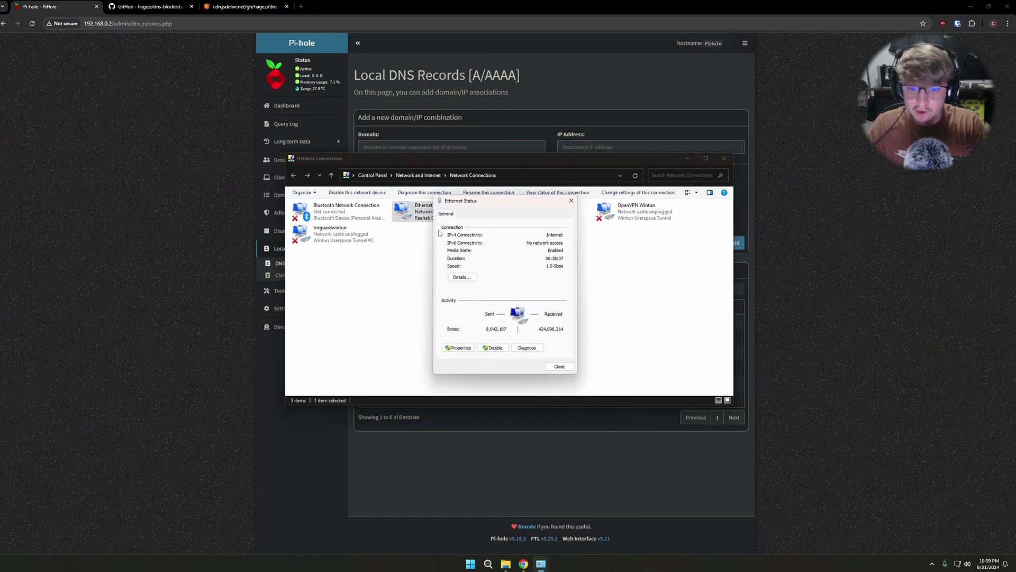
{"action": "left_click", "coordinate": [458, 348]}
{"action": "left_click", "coordinate": [499, 299]}
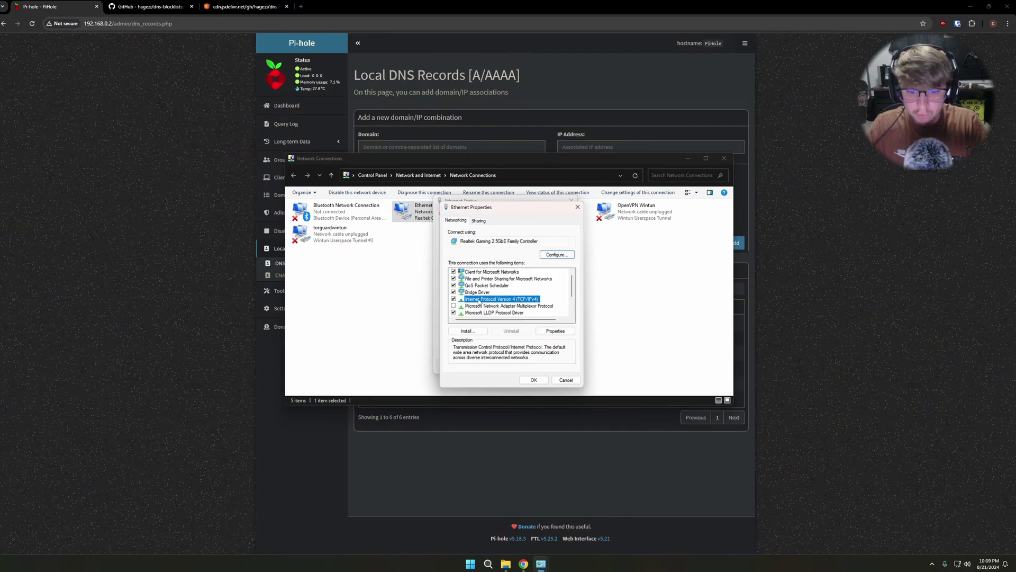
{"action": "double_click", "coordinate": [517, 303]}
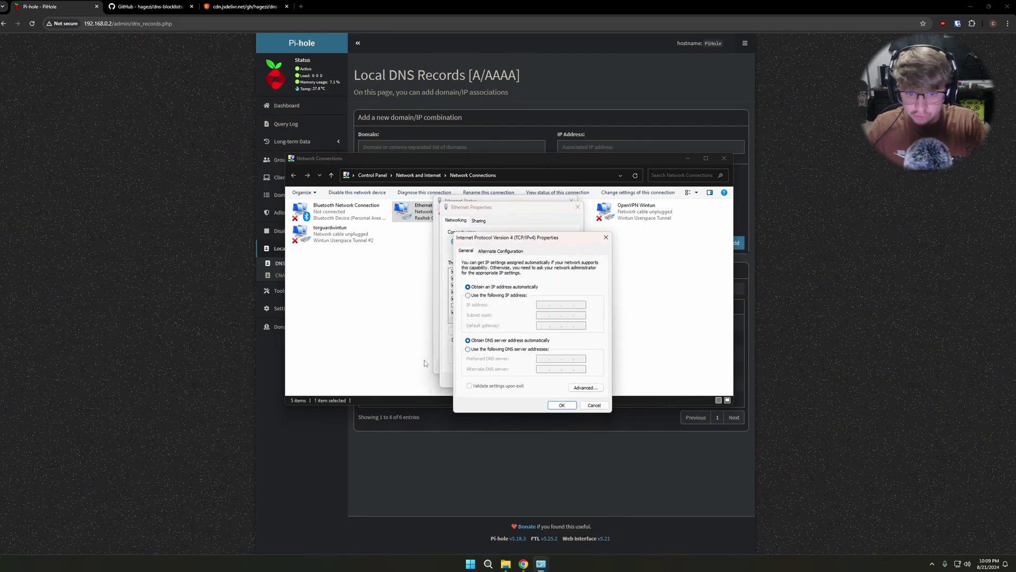
{"action": "left_click", "coordinate": [496, 350]}
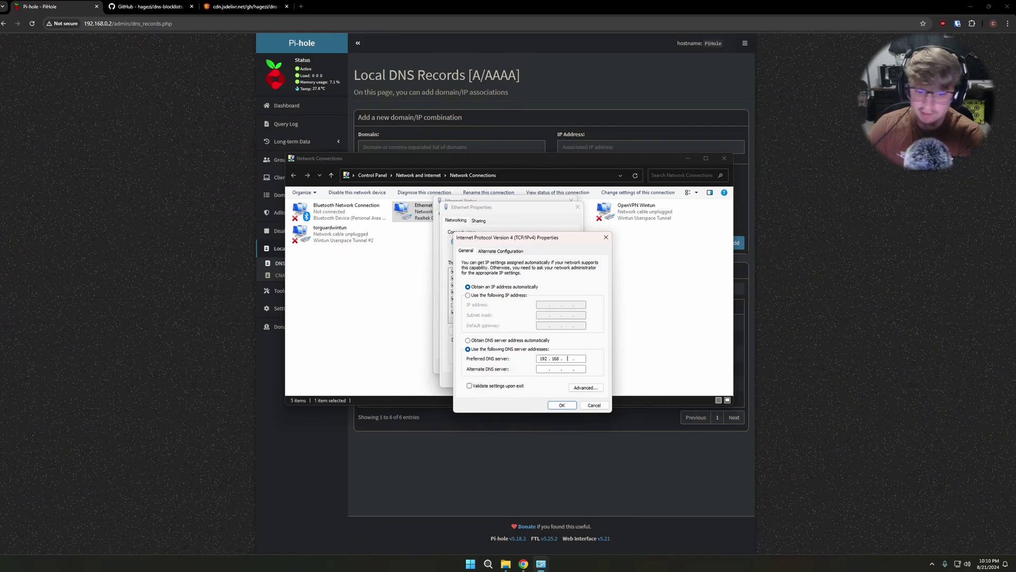
{"action": "type", "text": "192 . 168 . 0 . 2"}
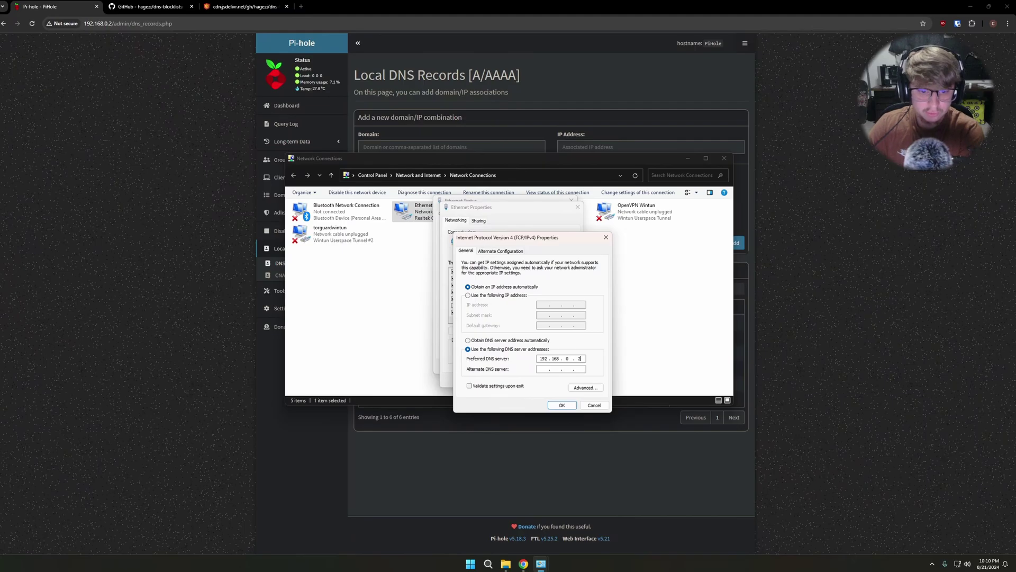
{"action": "left_click", "coordinate": [562, 405]}
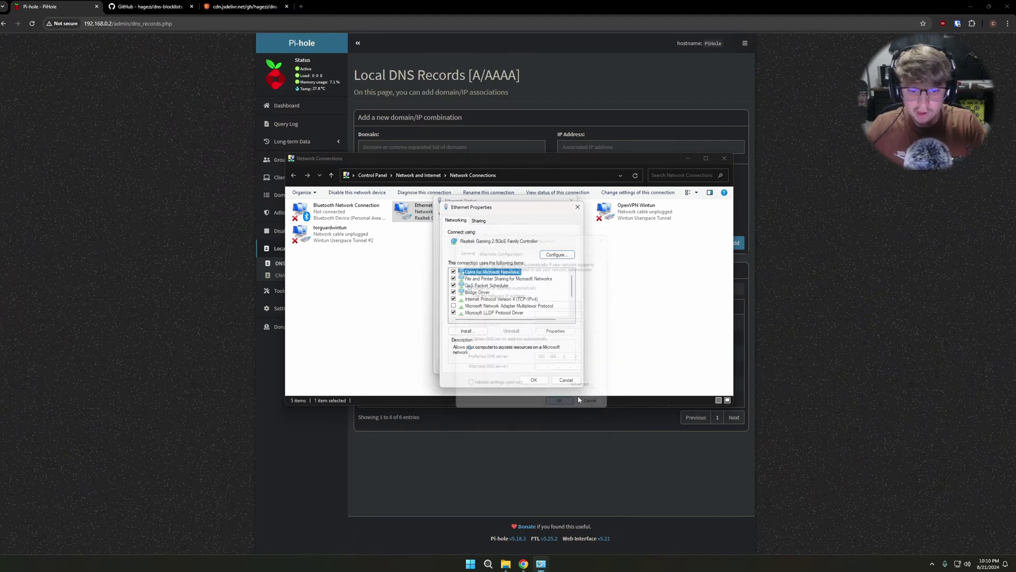
{"action": "left_click", "coordinate": [534, 380]}
{"action": "left_click", "coordinate": [560, 370]}
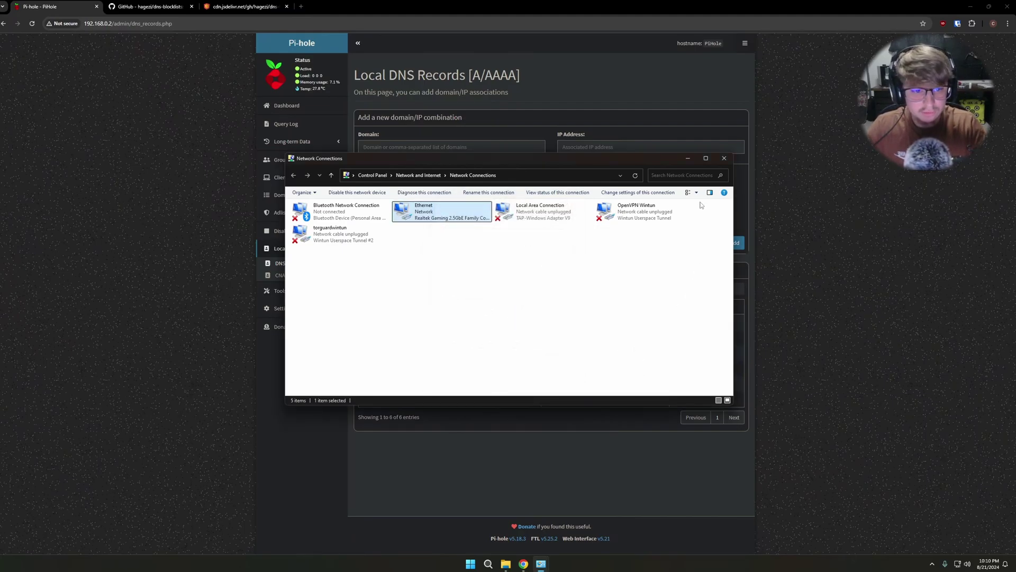
{"action": "left_click", "coordinate": [730, 158]}
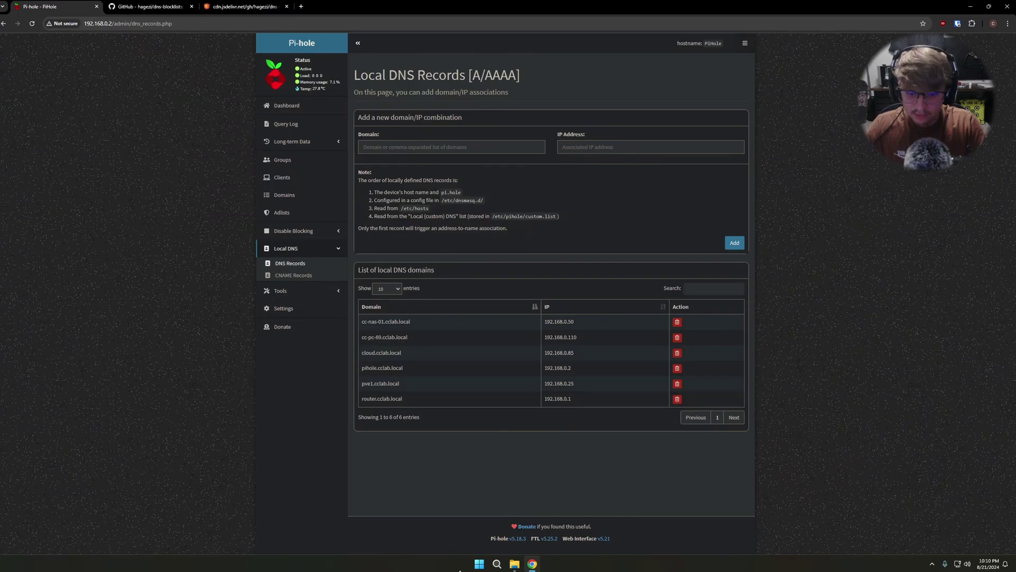
Flush the DNS cache with "ipconfig /flushdns" in Command Prompt and close the window.
{"action": "left_click", "coordinate": [479, 564]}
{"action": "type", "text": "cmd"}
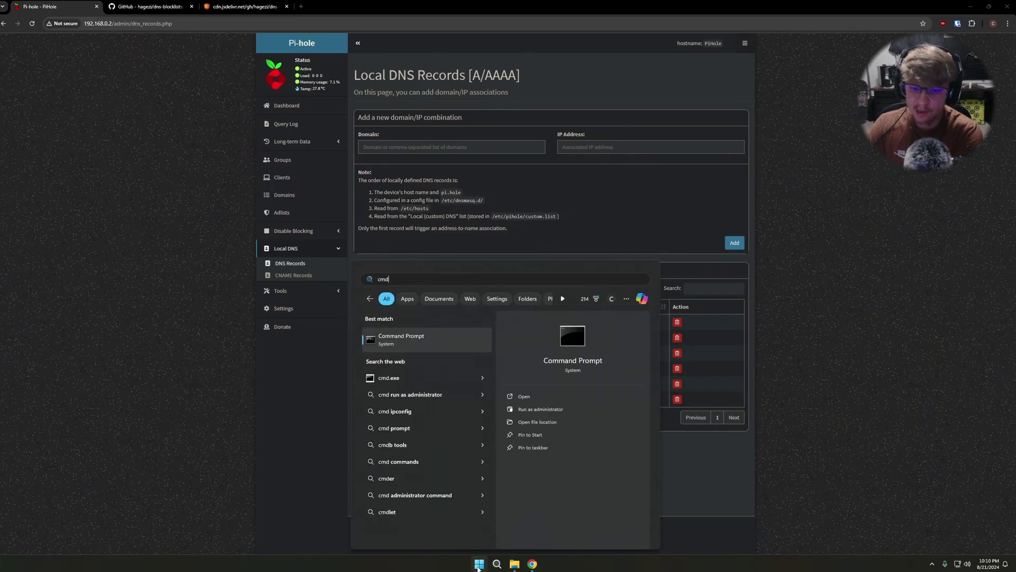
{"action": "key", "text": "Return"}
{"action": "type", "text": "ipconfi"}
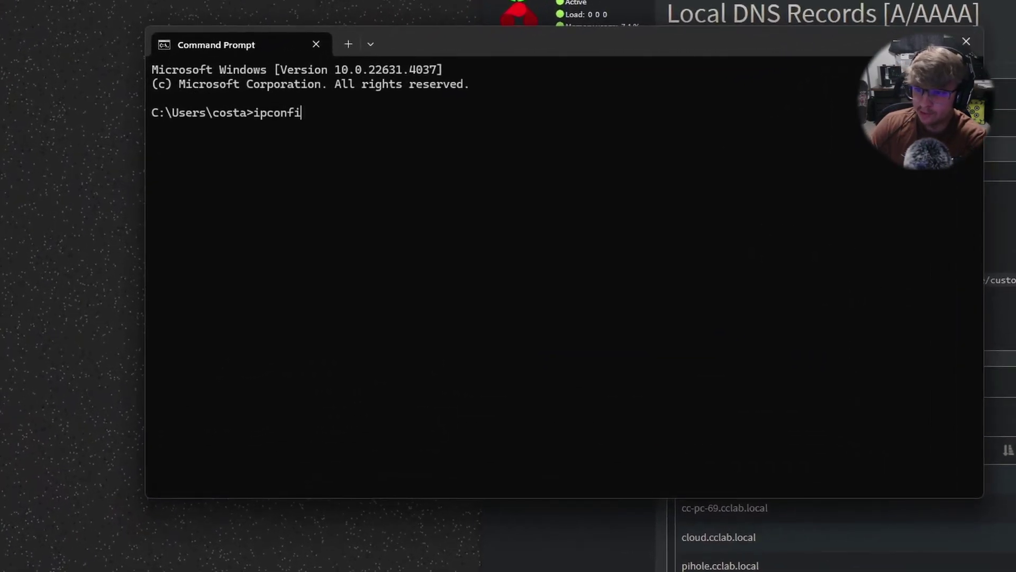
{"action": "type", "text": "g /flushdns"}
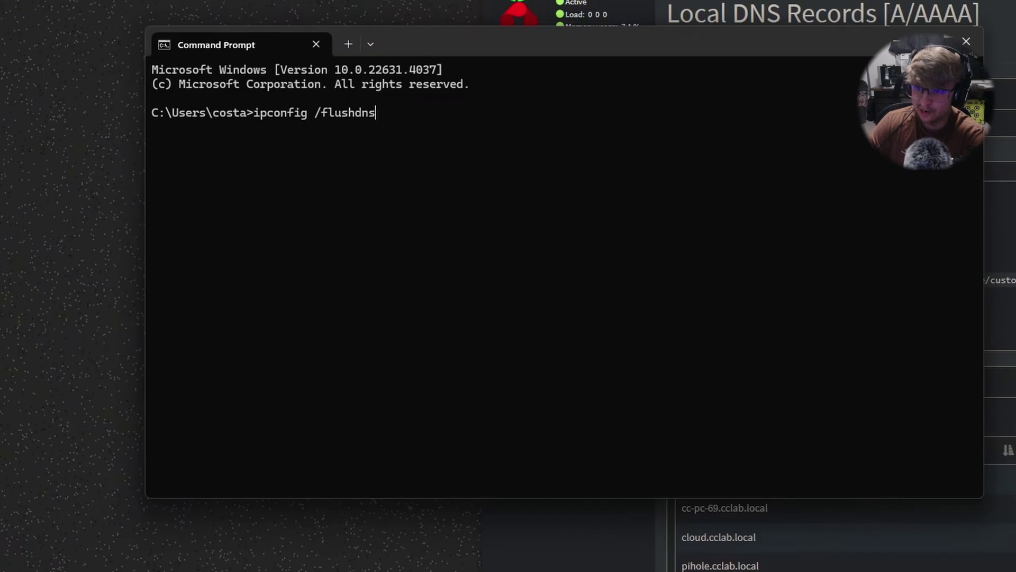
{"action": "key", "text": "Return"}
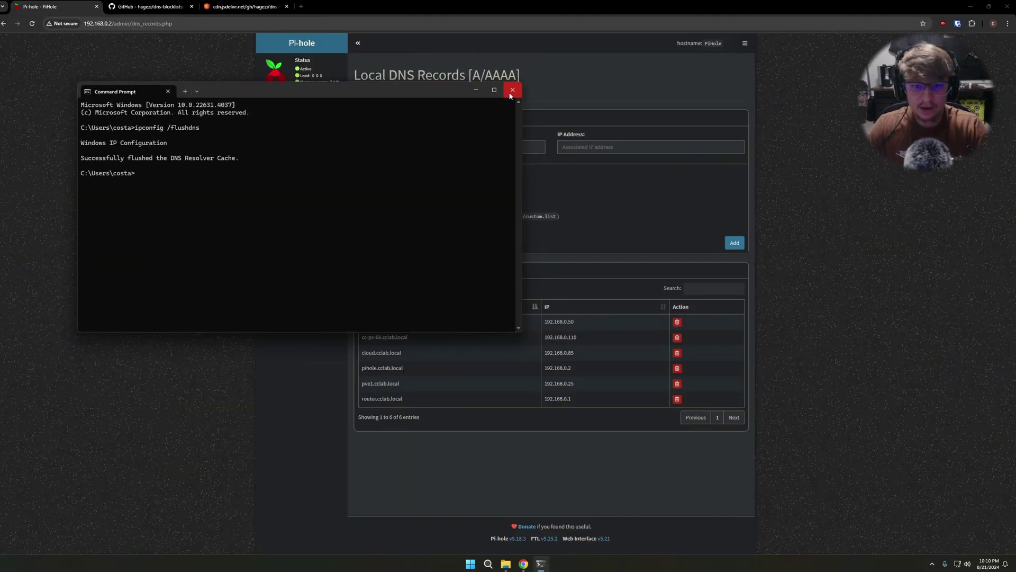
{"action": "left_click", "coordinate": [967, 41]}
Open the Pi-hole login page at pihole.cclab.local/admin in a new browser tab and close that tab.
{"action": "left_click", "coordinate": [301, 7]}
{"action": "type", "text": "pihol"}
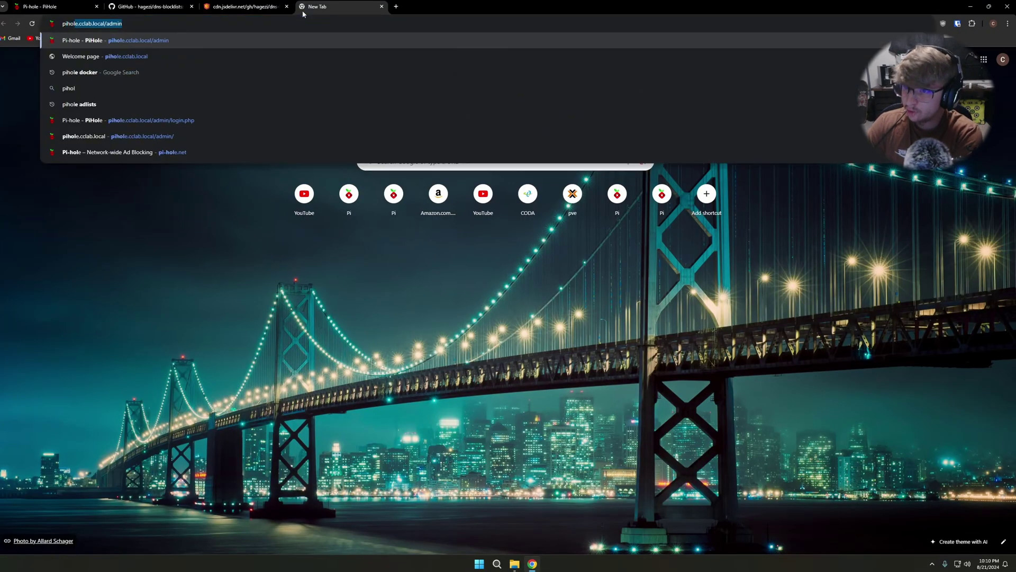
{"action": "type", "text": "e.cclab."}
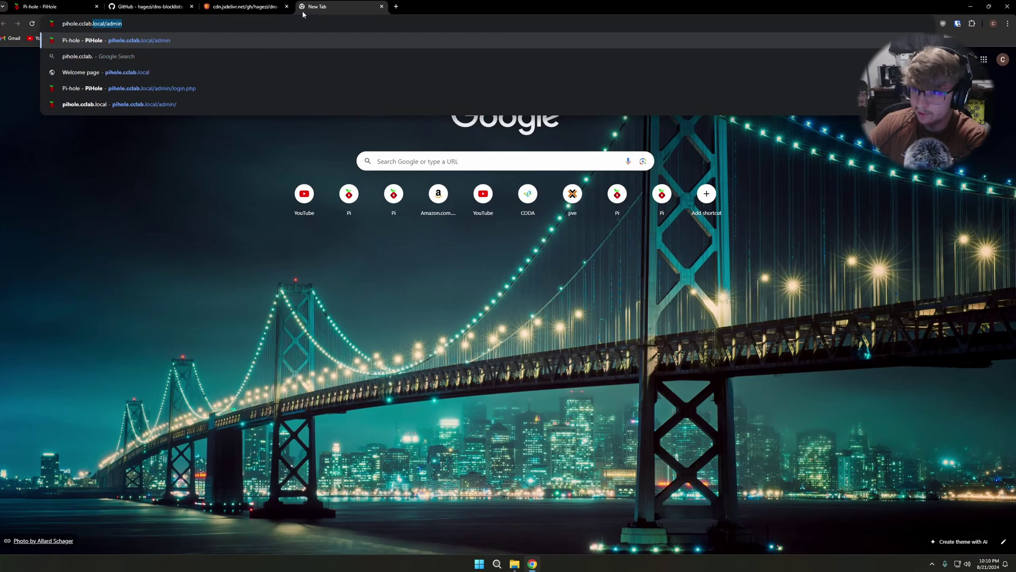
{"action": "type", "text": "local"}
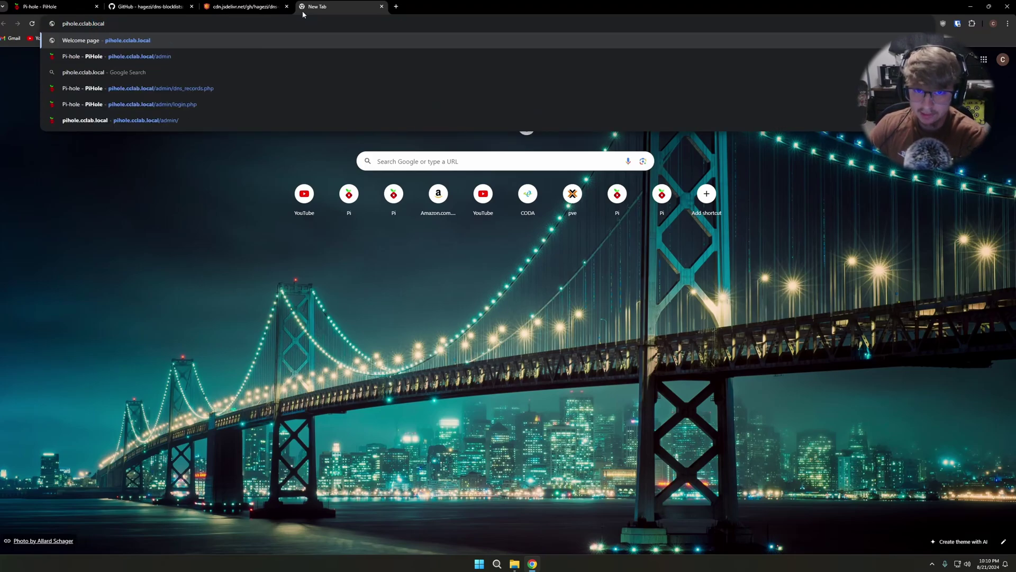
{"action": "type", "text": "/admi"}
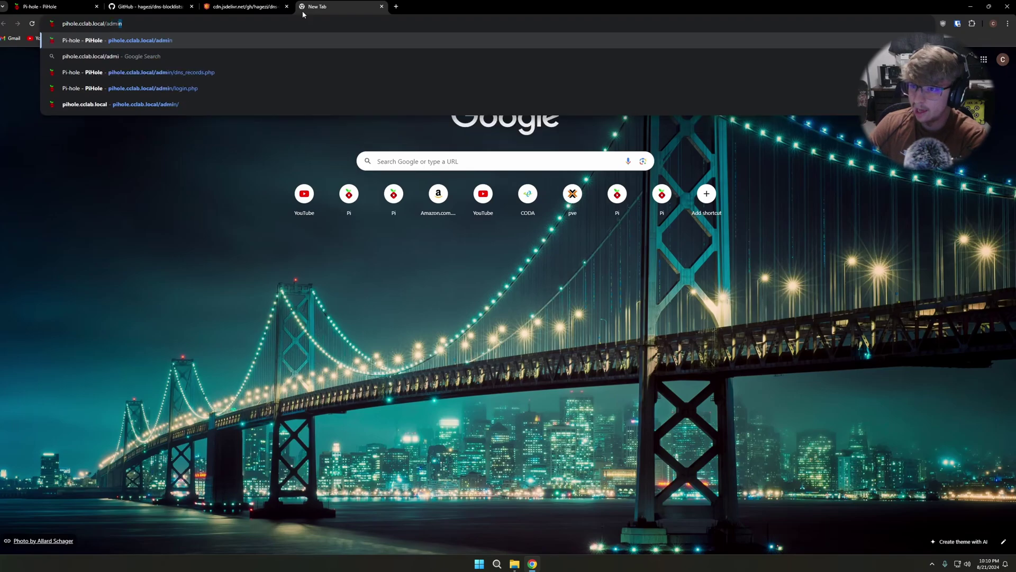
{"action": "key", "text": "Return"}
{"action": "left_click", "coordinate": [381, 50]}
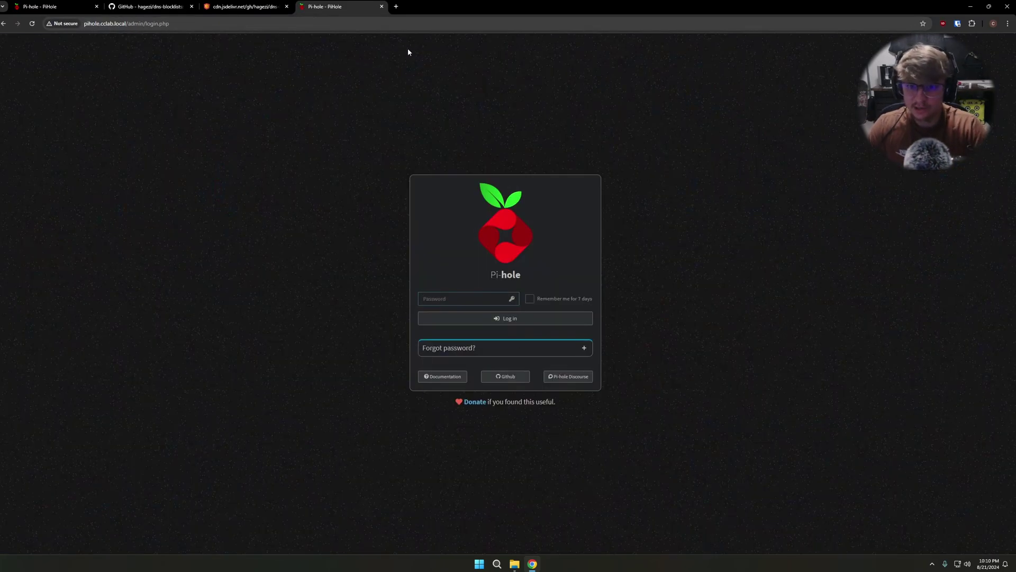
{"action": "key", "text": "ctrl+w"}
Open speedtest.net in a new browser tab.
{"action": "key", "text": "ctrl+t"}
{"action": "type", "text": "sp"}
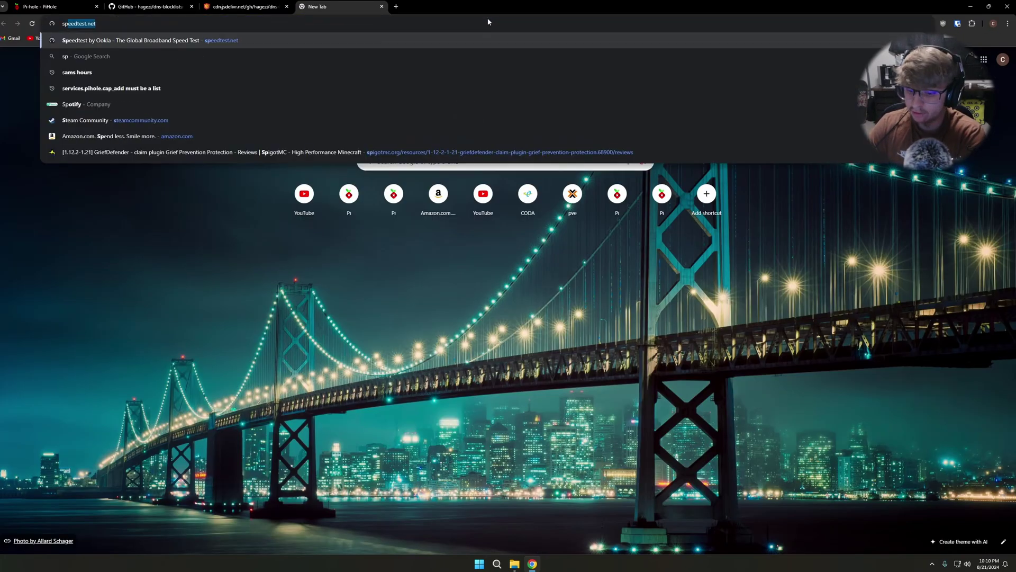
{"action": "type", "text": "eedtest"}
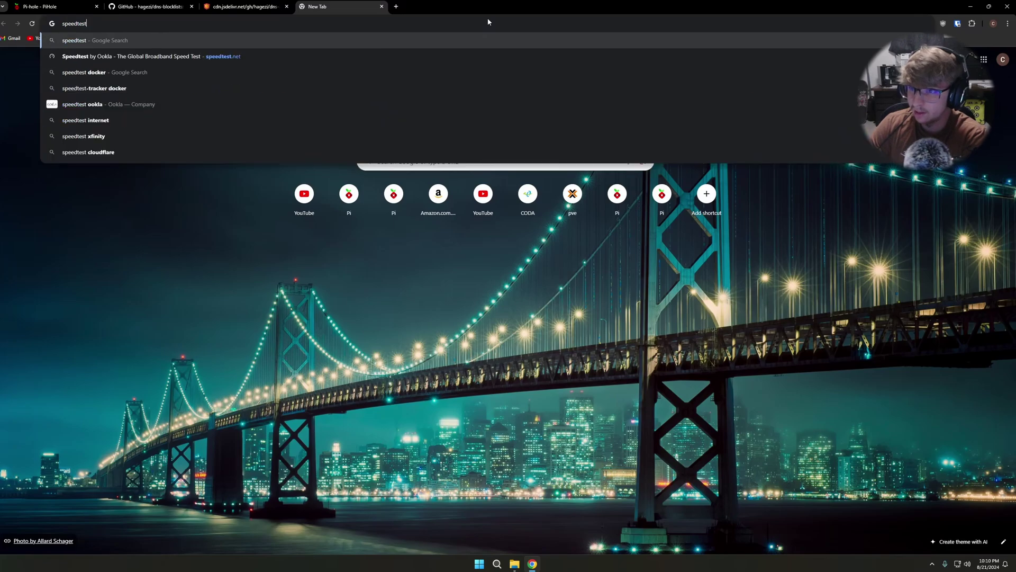
{"action": "type", "text": ".net"}
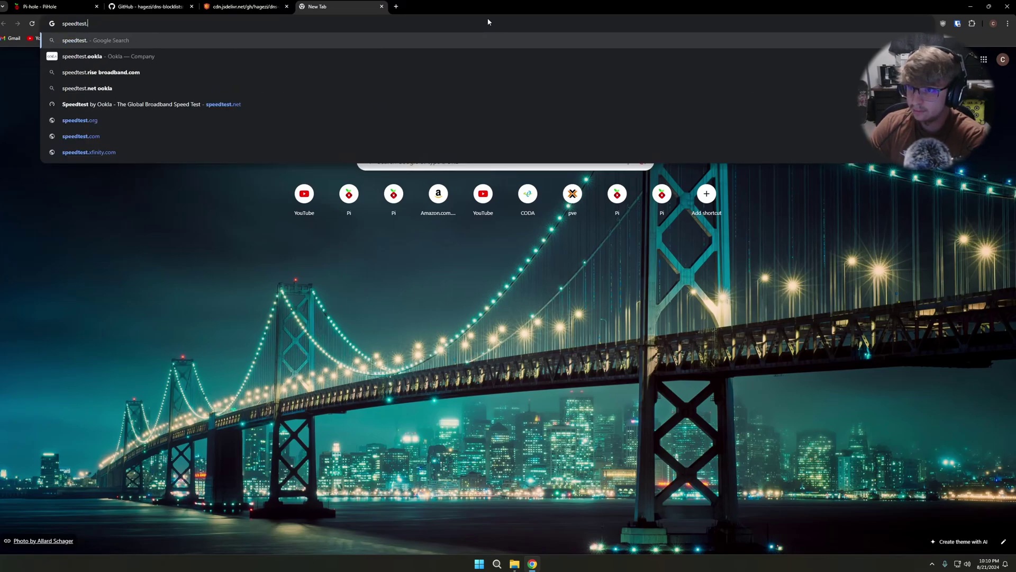
{"action": "key", "text": "Return"}
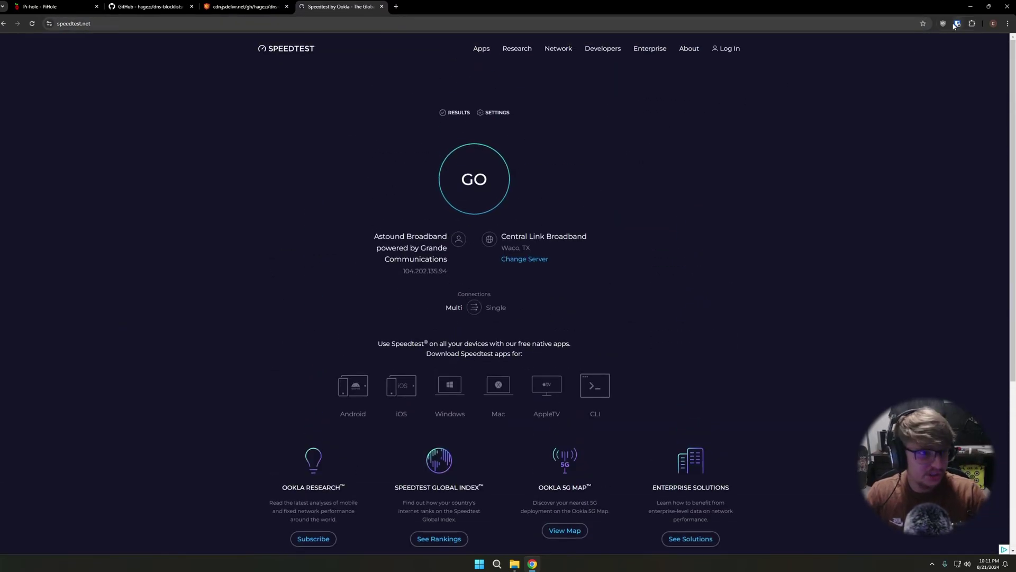
Check the ad-blocking extension on speedtest.net, reload the page and inspect it for ads.
{"action": "left_click", "coordinate": [941, 24]}
{"action": "left_click", "coordinate": [170, 120]}
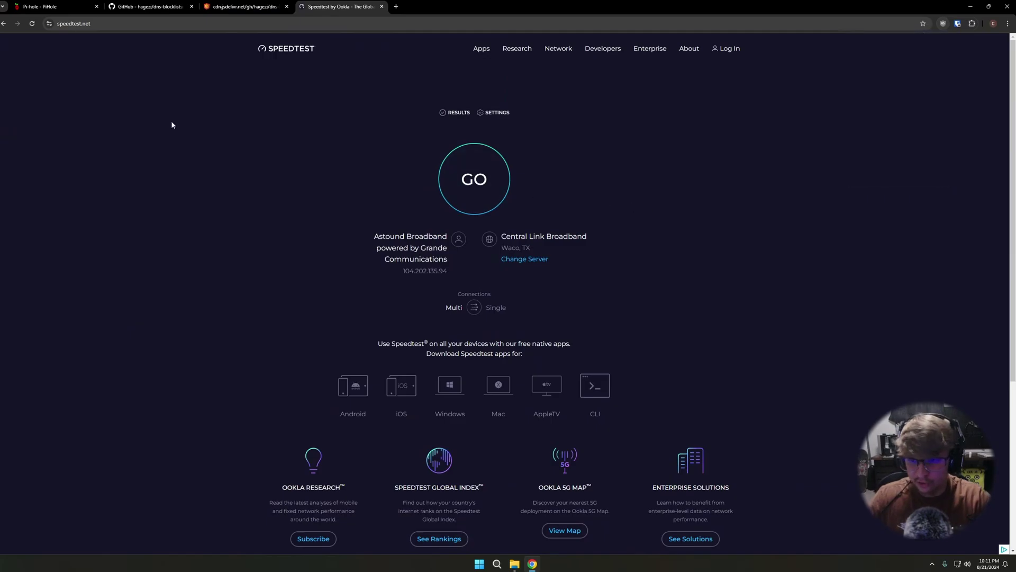
{"action": "left_click", "coordinate": [32, 23]}
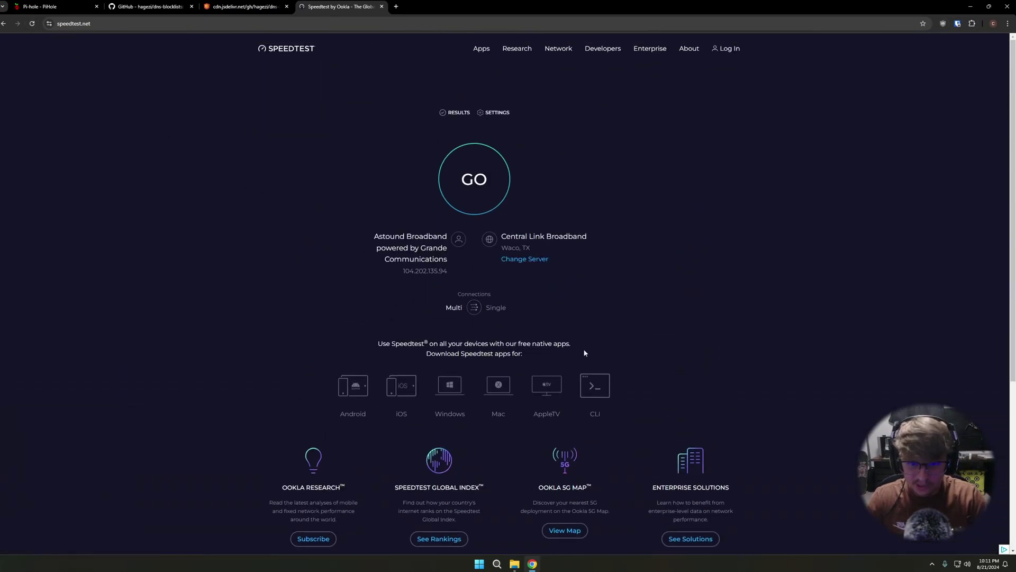
{"action": "left_click_drag", "start_coordinate": [741, 547], "coordinate": [634, 190]}
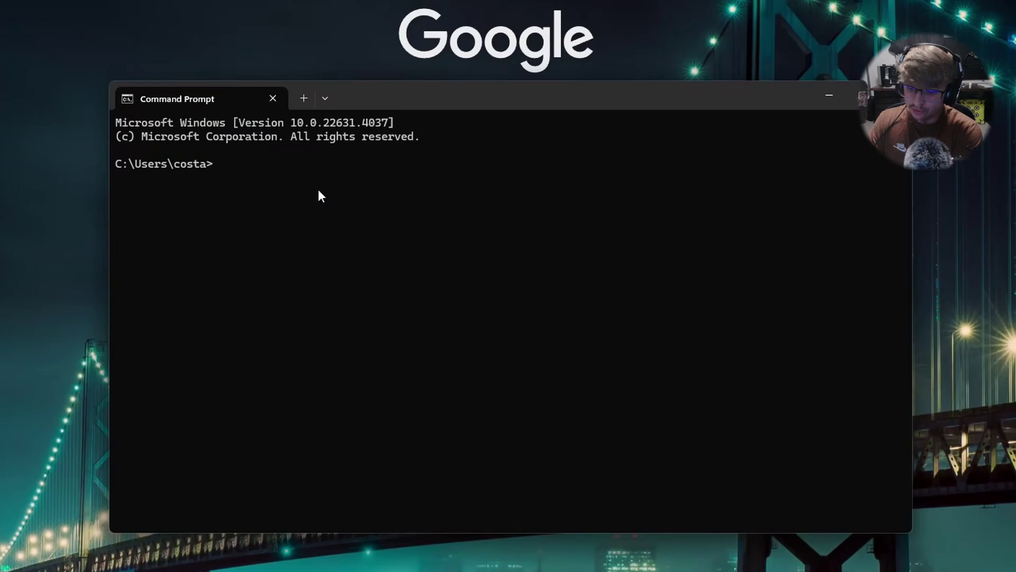
Run "ipconfig /all" in Command Prompt and highlight the Ethernet adapter's default gateway line.
{"action": "type", "text": "ipcon"}
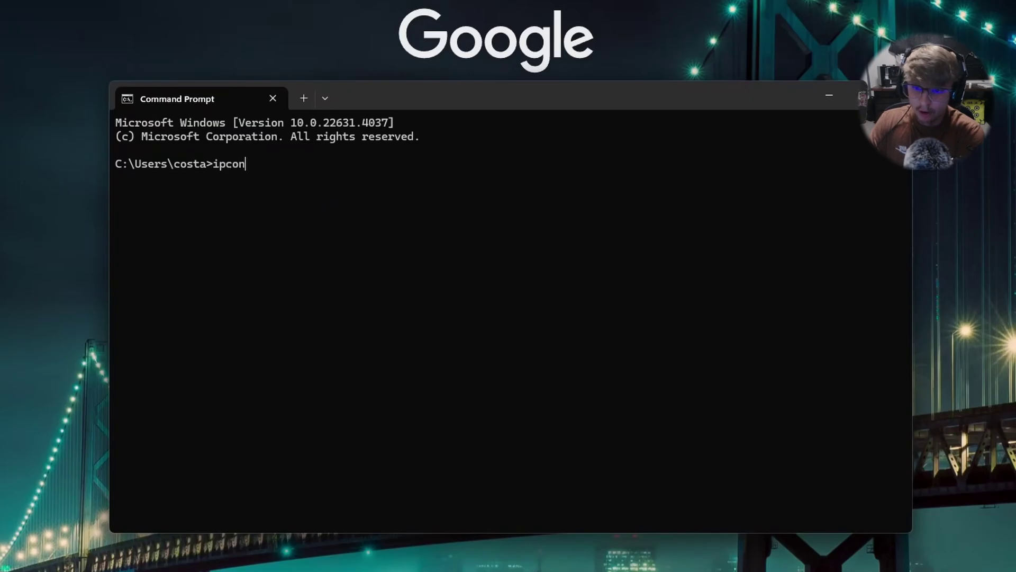
{"action": "type", "text": "fig /all"}
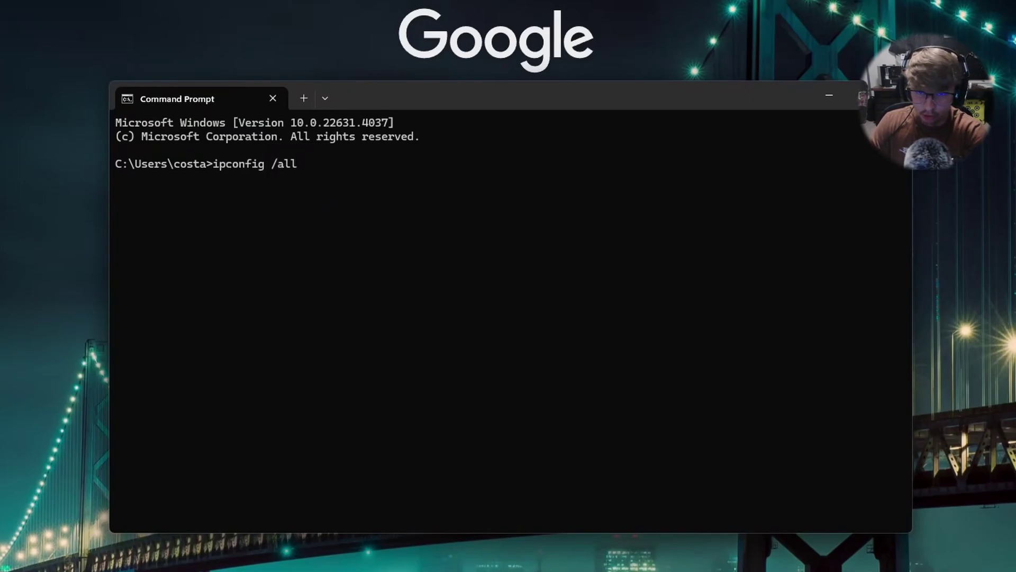
{"action": "key", "text": "Return"}
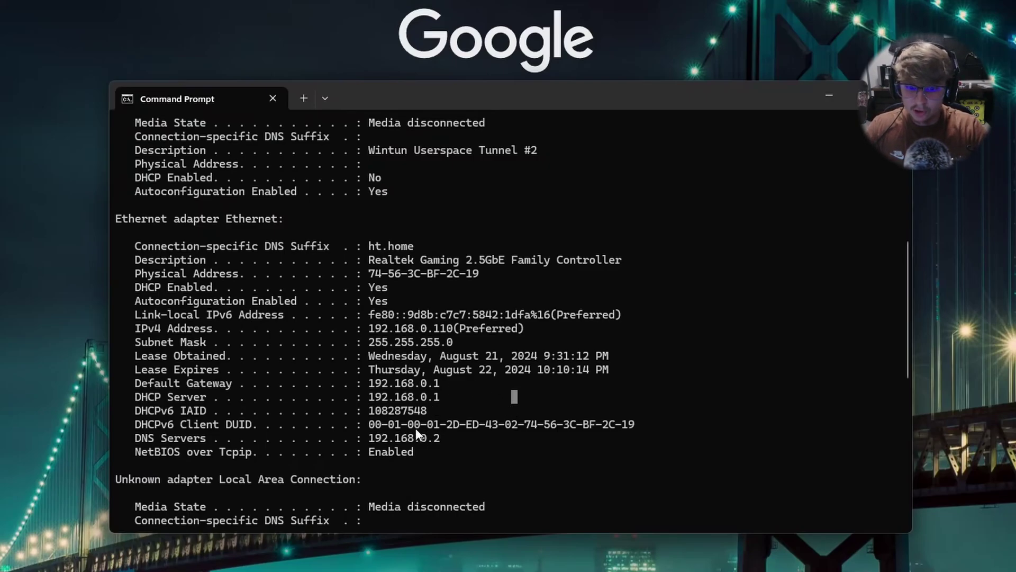
{"action": "left_click_drag", "start_coordinate": [118, 383], "coordinate": [856, 395]}
{"action": "key", "text": "ctrl+c"}
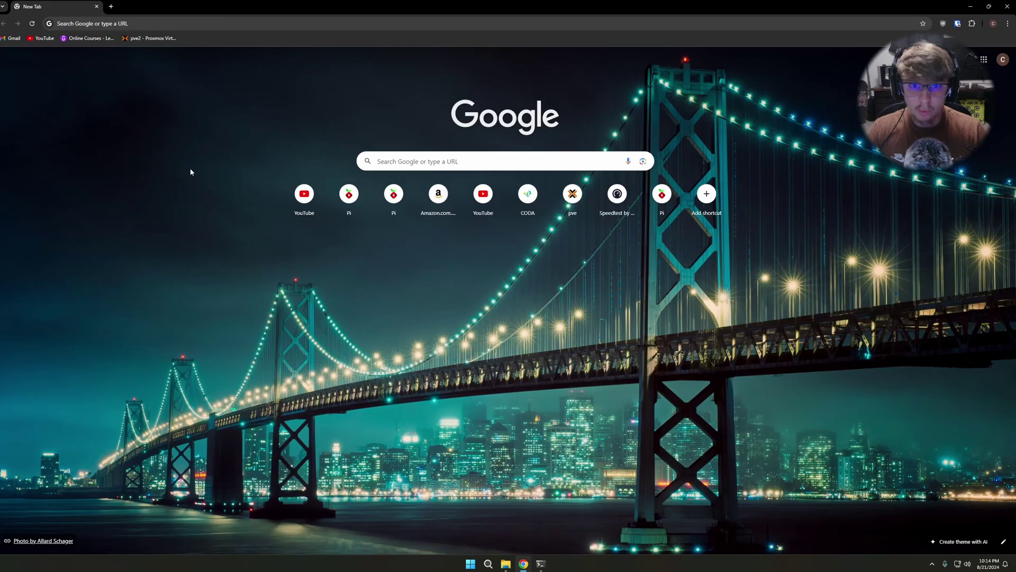
Open the router's admin page at 192.168.0.1 in the browser and log in with the prefilled credentials.
{"action": "left_click", "coordinate": [433, 23]}
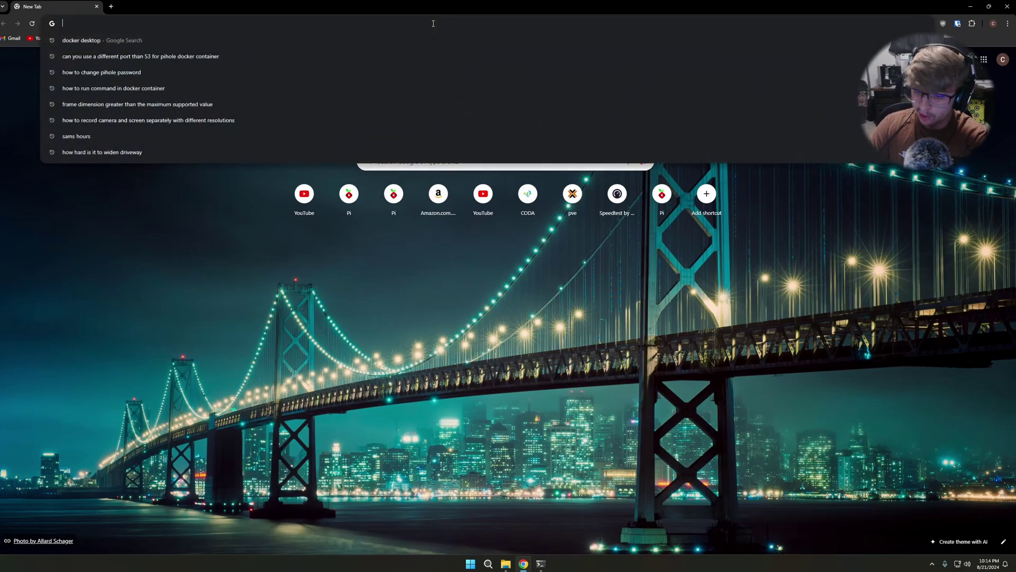
{"action": "type", "text": "192.1"}
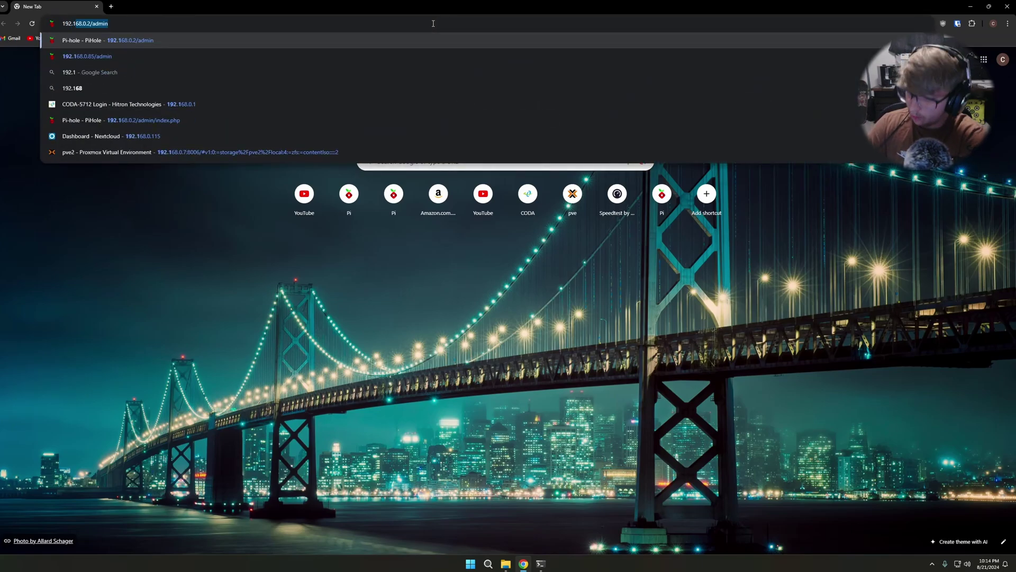
{"action": "type", "text": "68.0.1"}
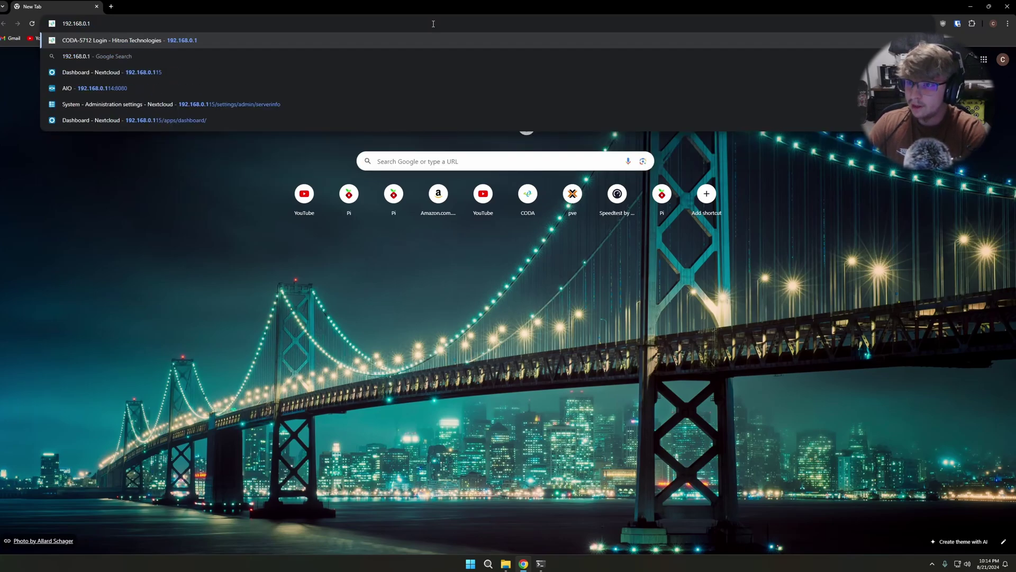
{"action": "key", "text": "Return"}
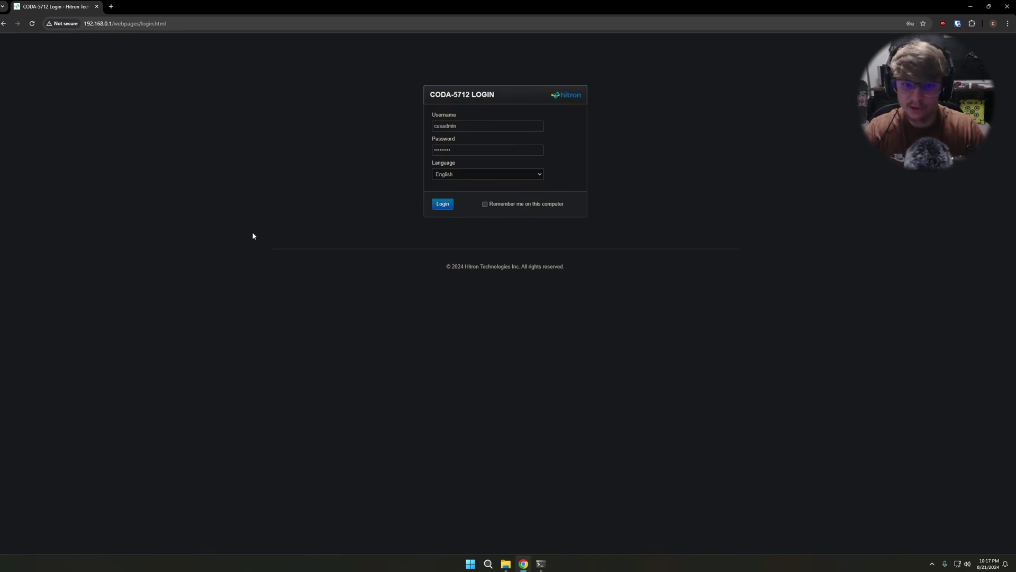
{"action": "left_click", "coordinate": [443, 204]}
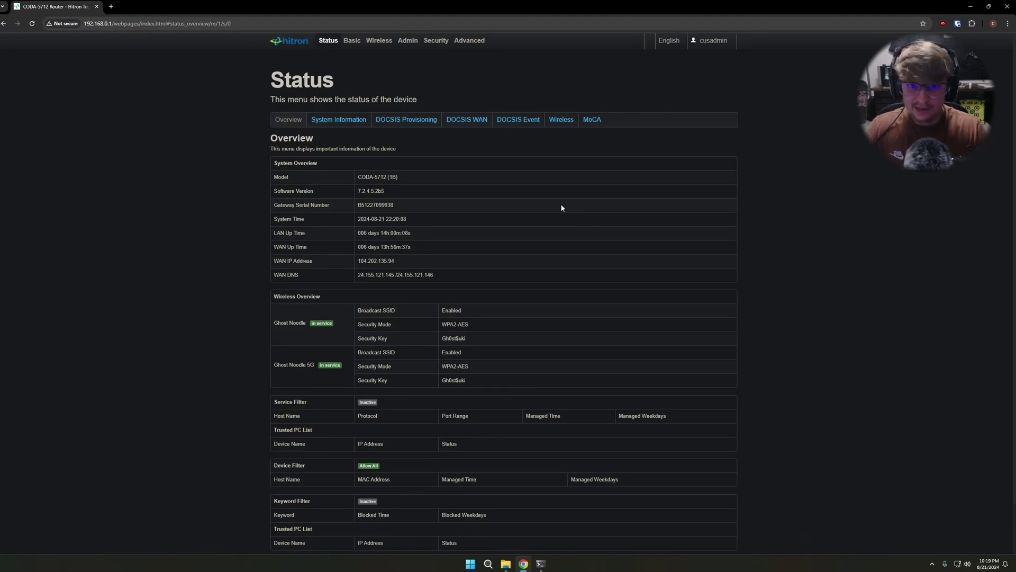
In the router's basic DNS settings, set DNS Obtain to Manual with DNS1 as 192.168.0.2 and save the changes.
{"action": "left_click", "coordinate": [351, 47]}
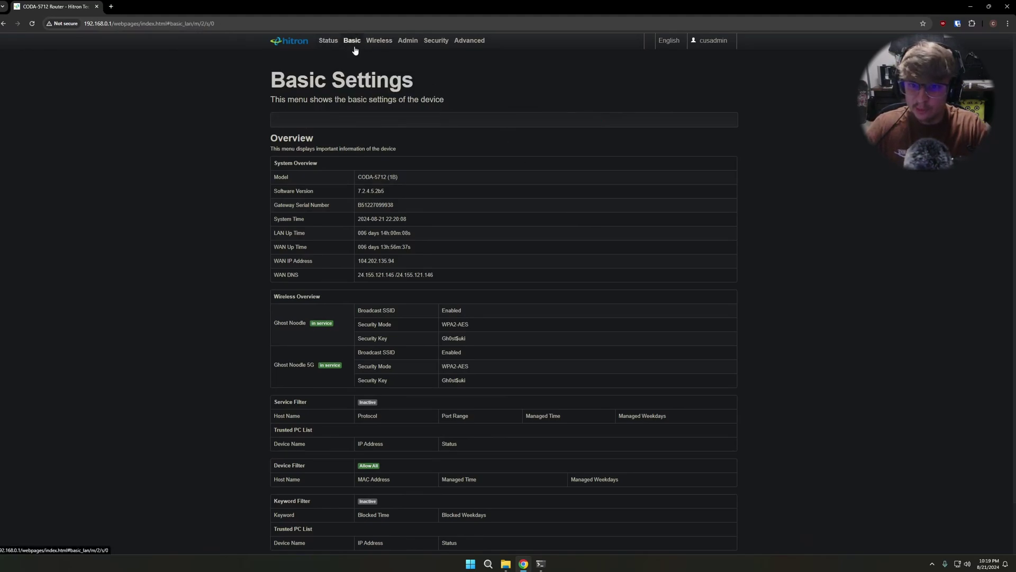
{"action": "left_click", "coordinate": [512, 121]}
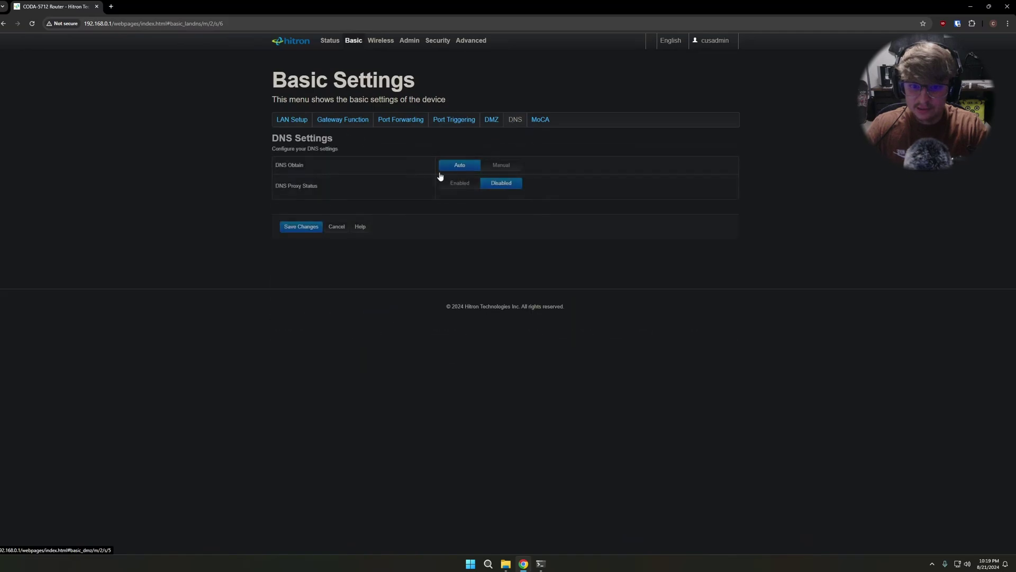
{"action": "left_click_drag", "start_coordinate": [277, 167], "coordinate": [295, 172]}
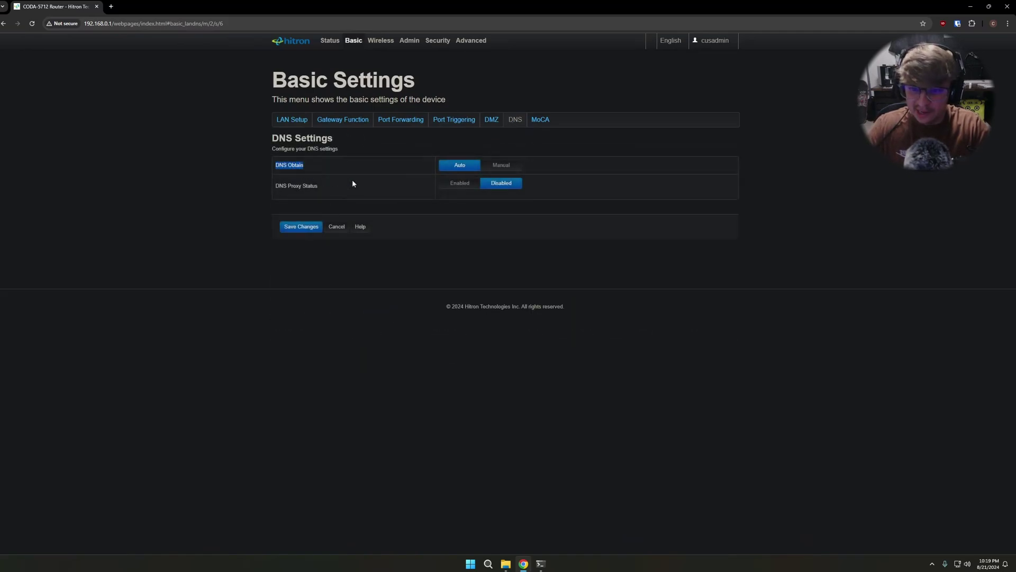
{"action": "left_click", "coordinate": [417, 169]}
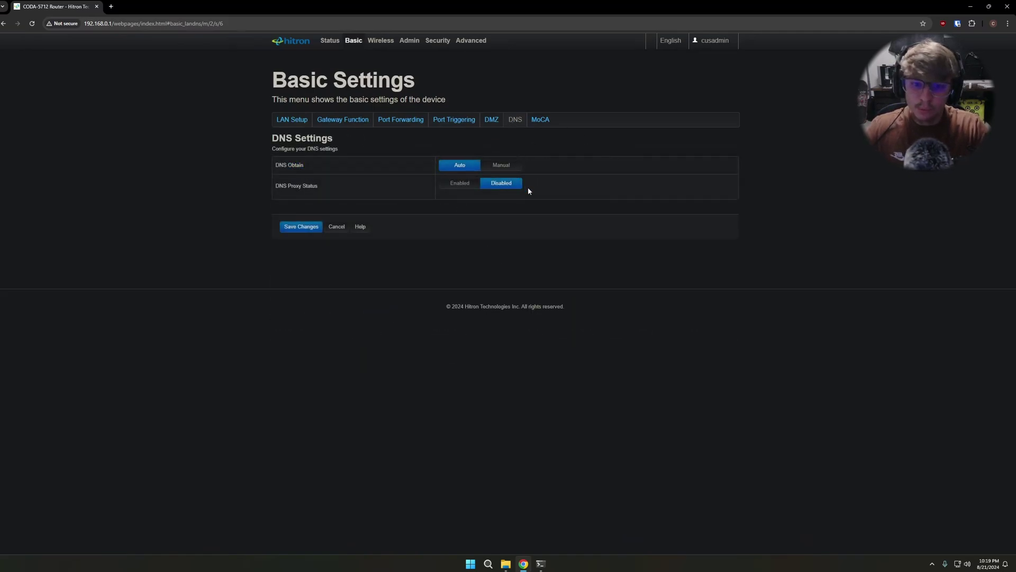
{"action": "left_click", "coordinate": [513, 165]}
{"action": "left_click_drag", "start_coordinate": [468, 185], "coordinate": [438, 184]}
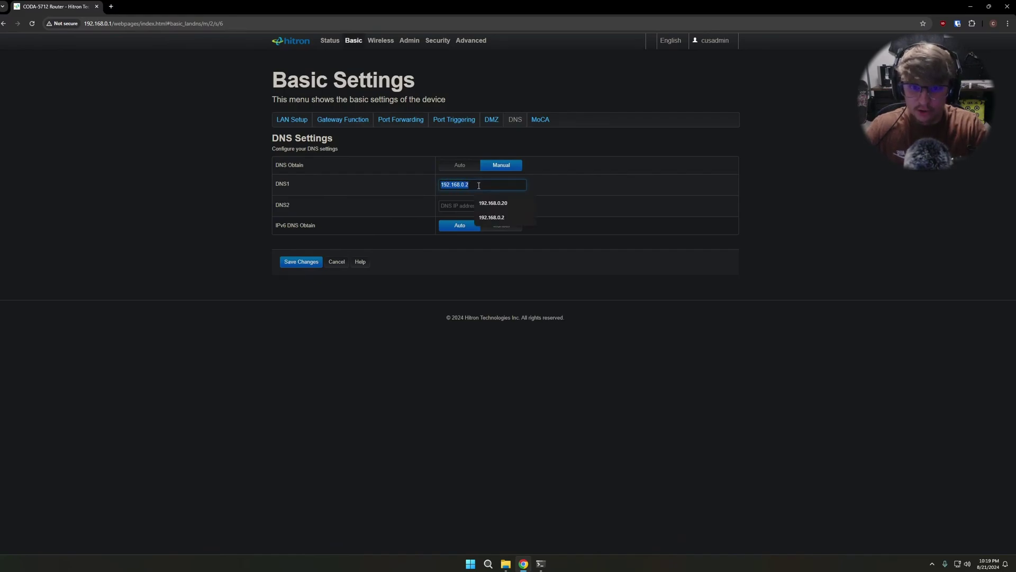
{"action": "left_click", "coordinate": [303, 263]}
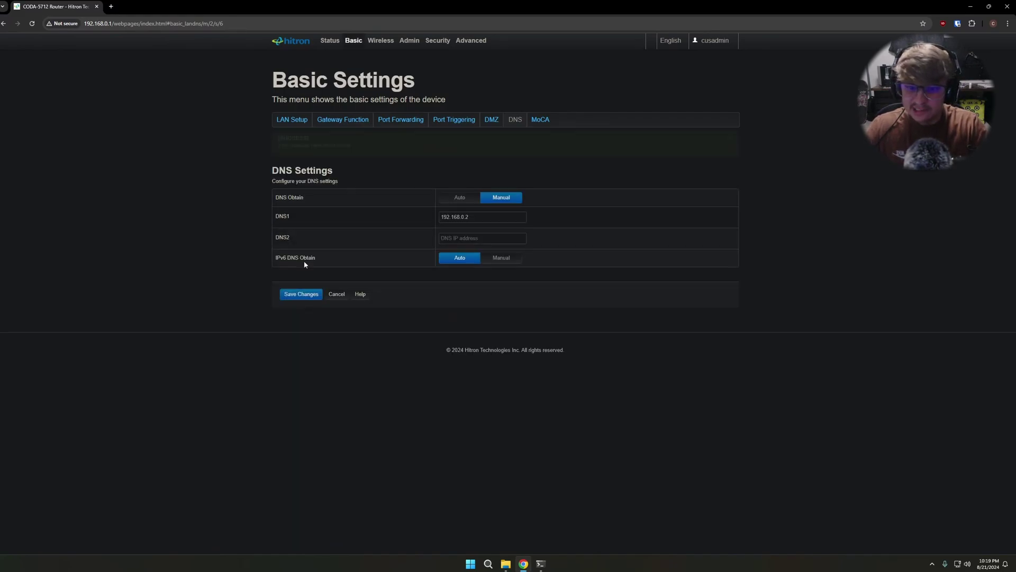